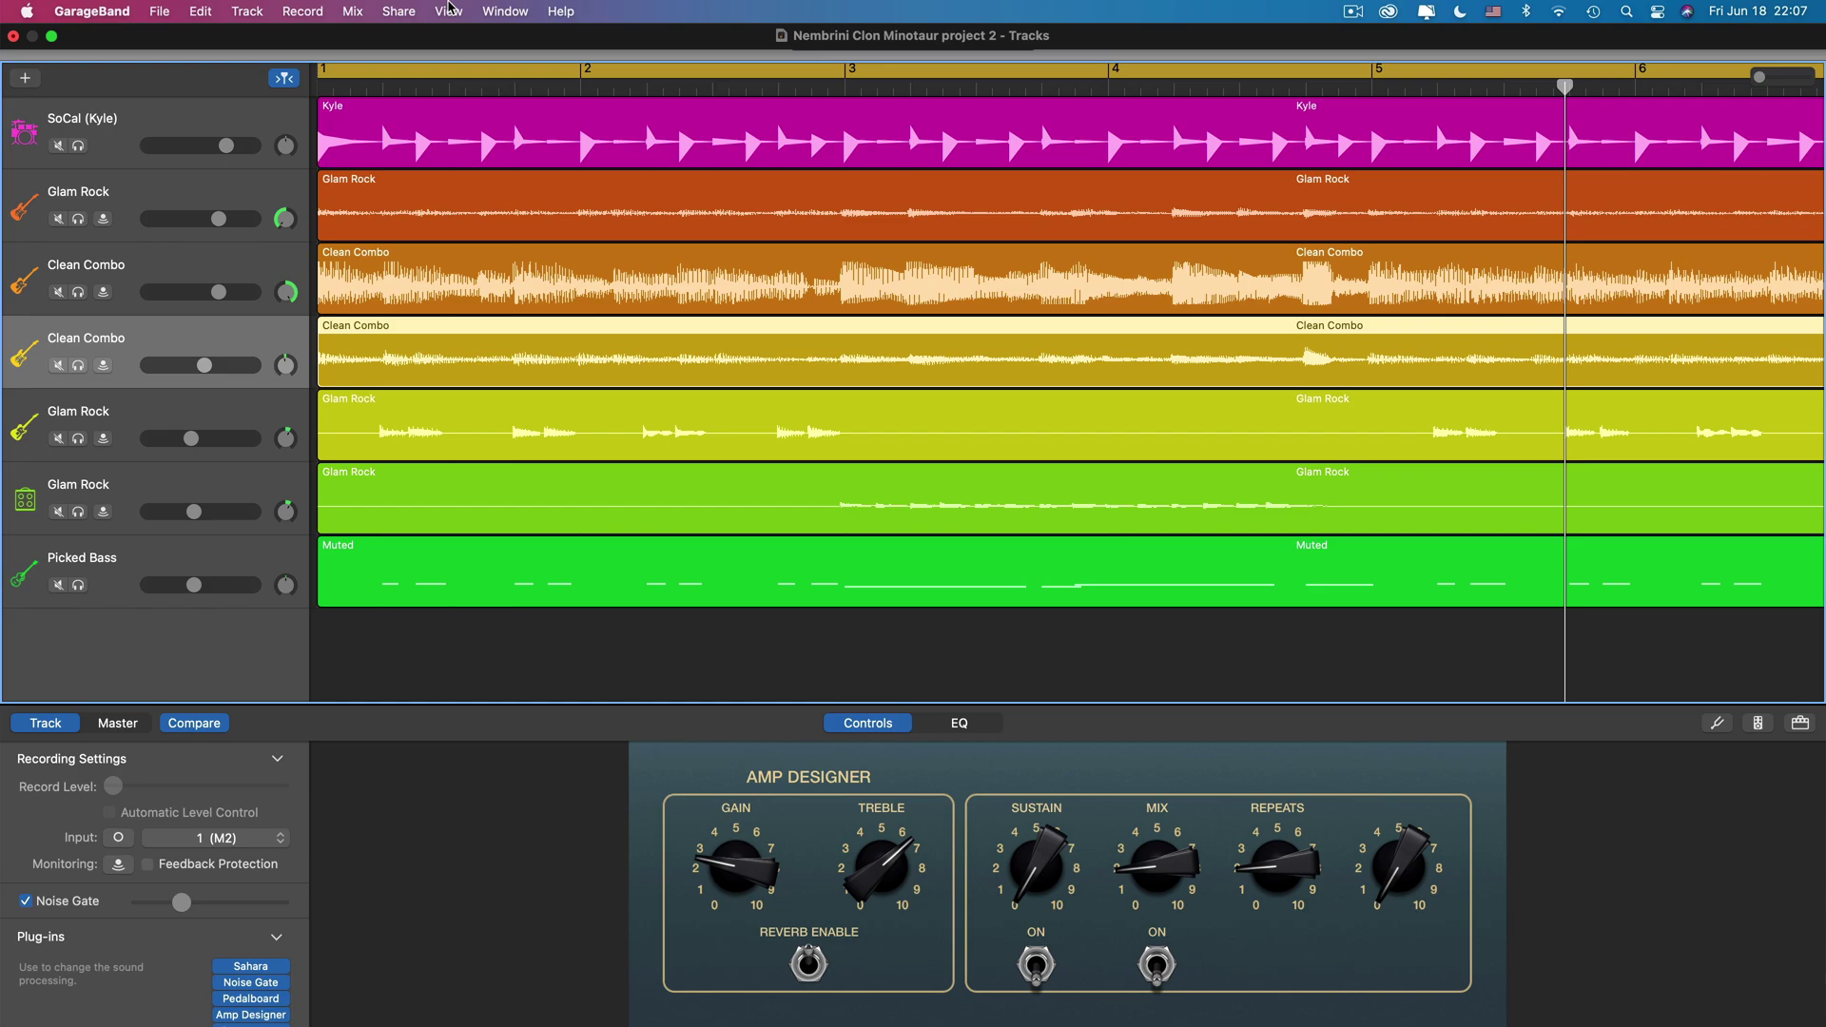
Show the Master Track via the Track menu and select it to display its Master Output controls.
click(247, 11)
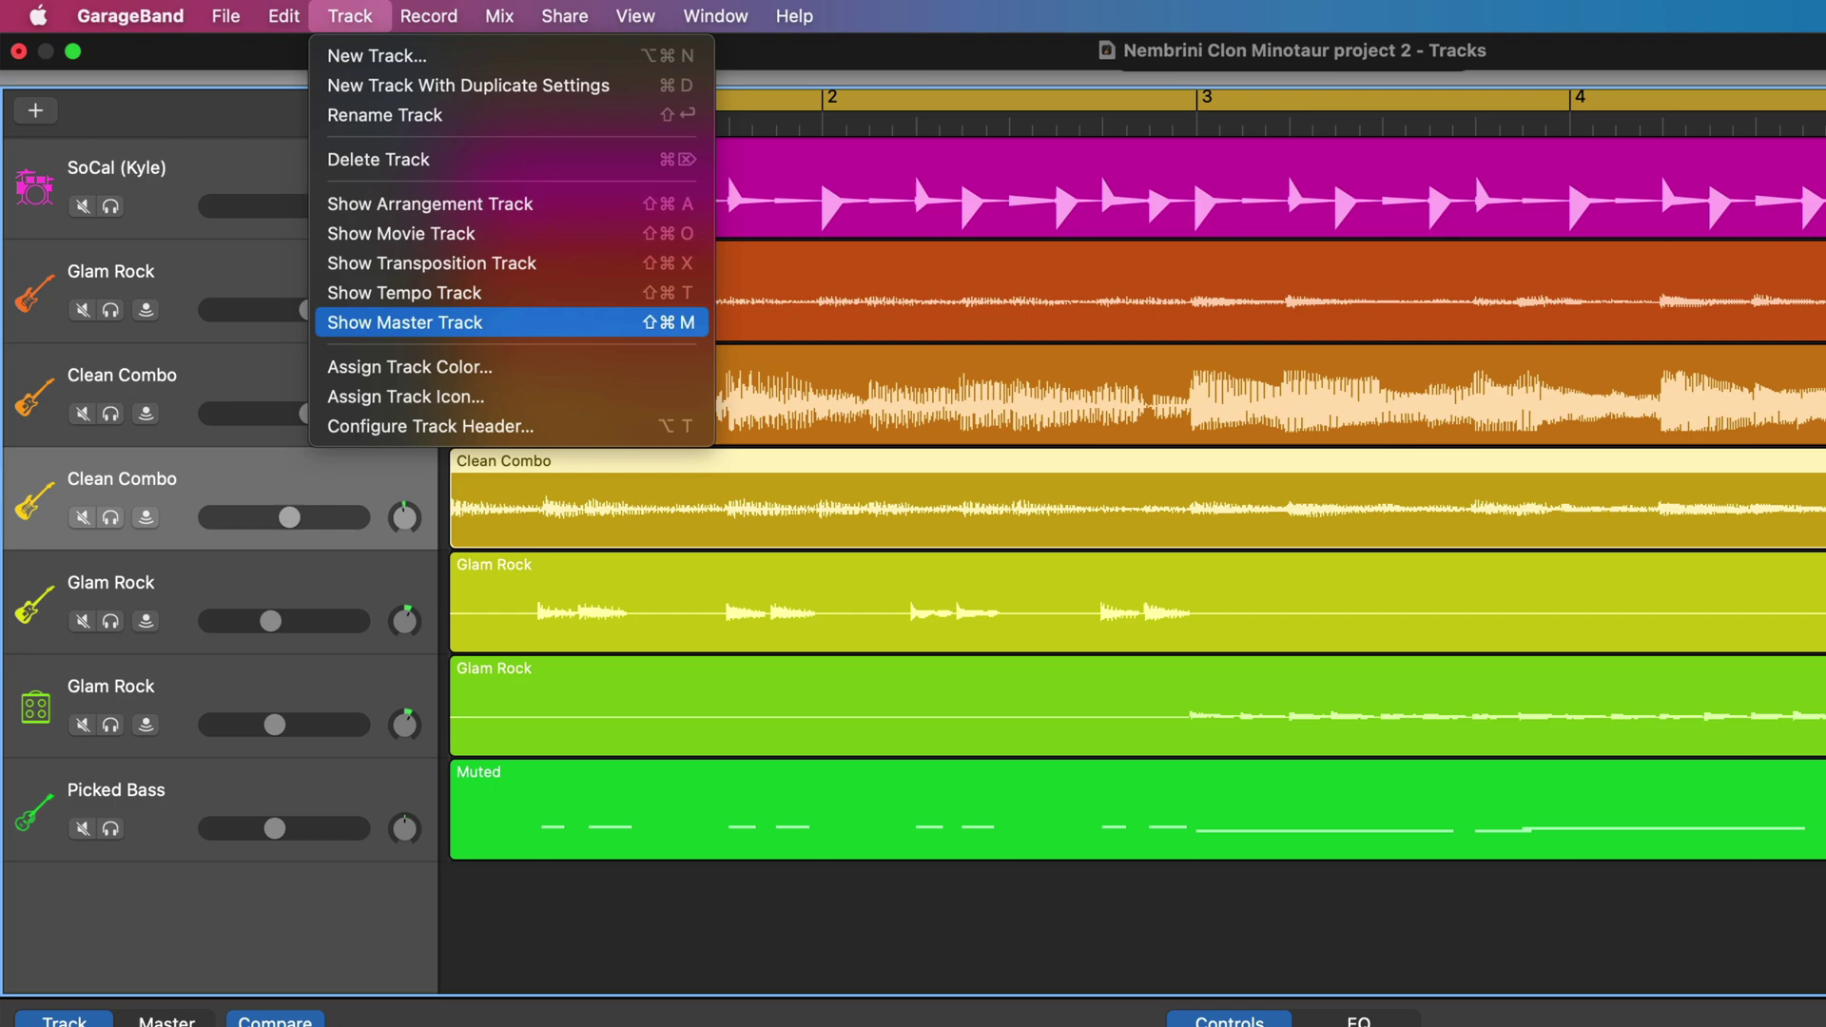
click(657, 360)
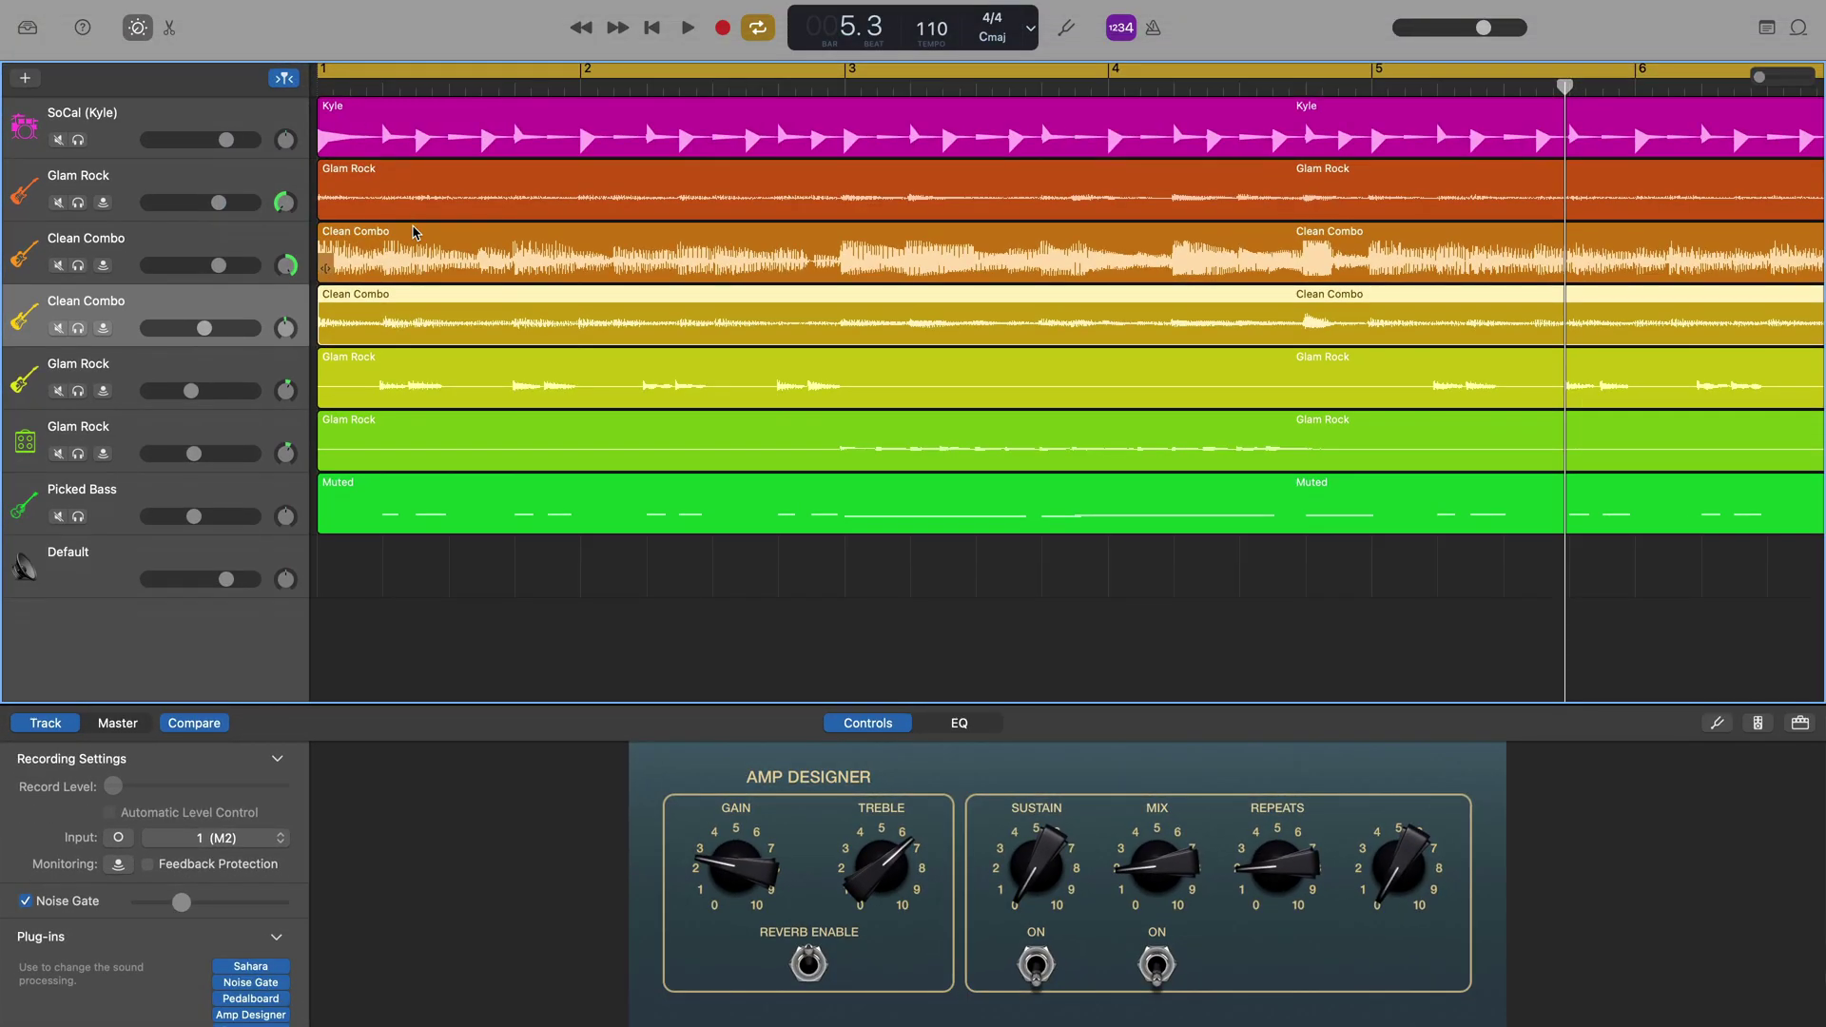
click(96, 573)
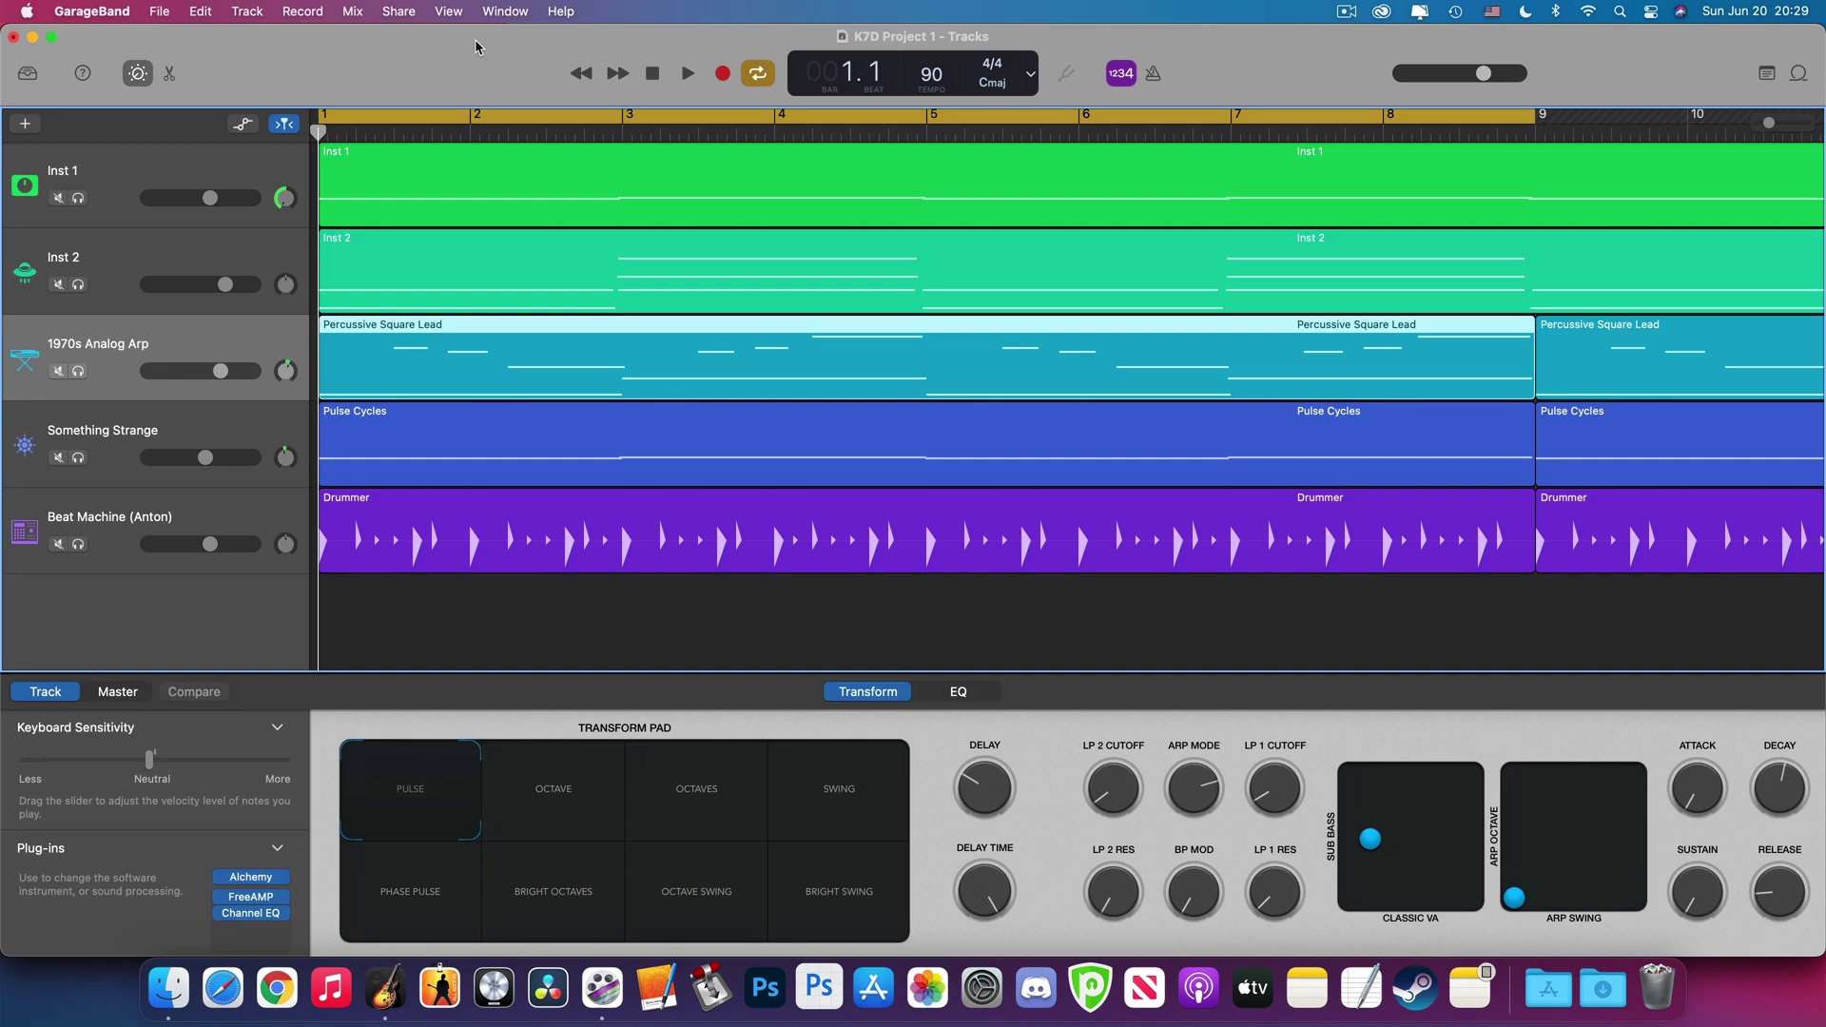
Use Share > Export Song to Disk to save a WAVE, Uncompressed 24-bit file on the Desktop.
click(399, 12)
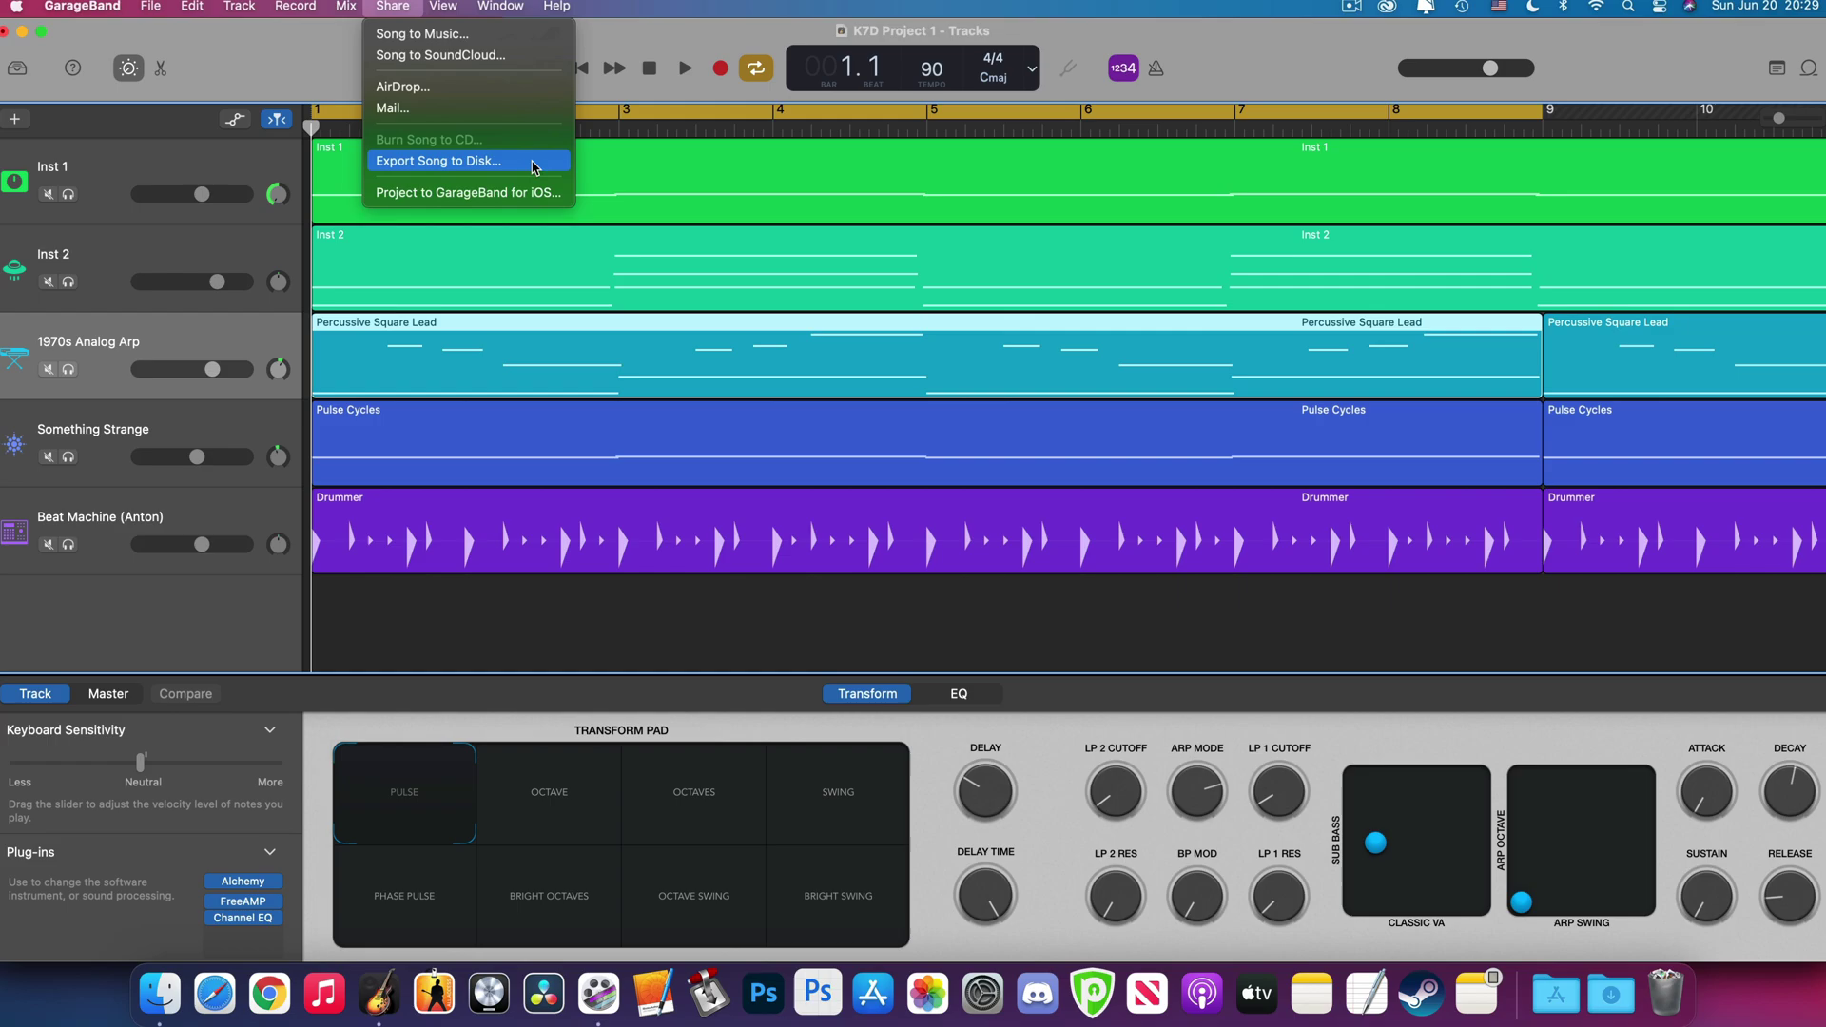
click(524, 165)
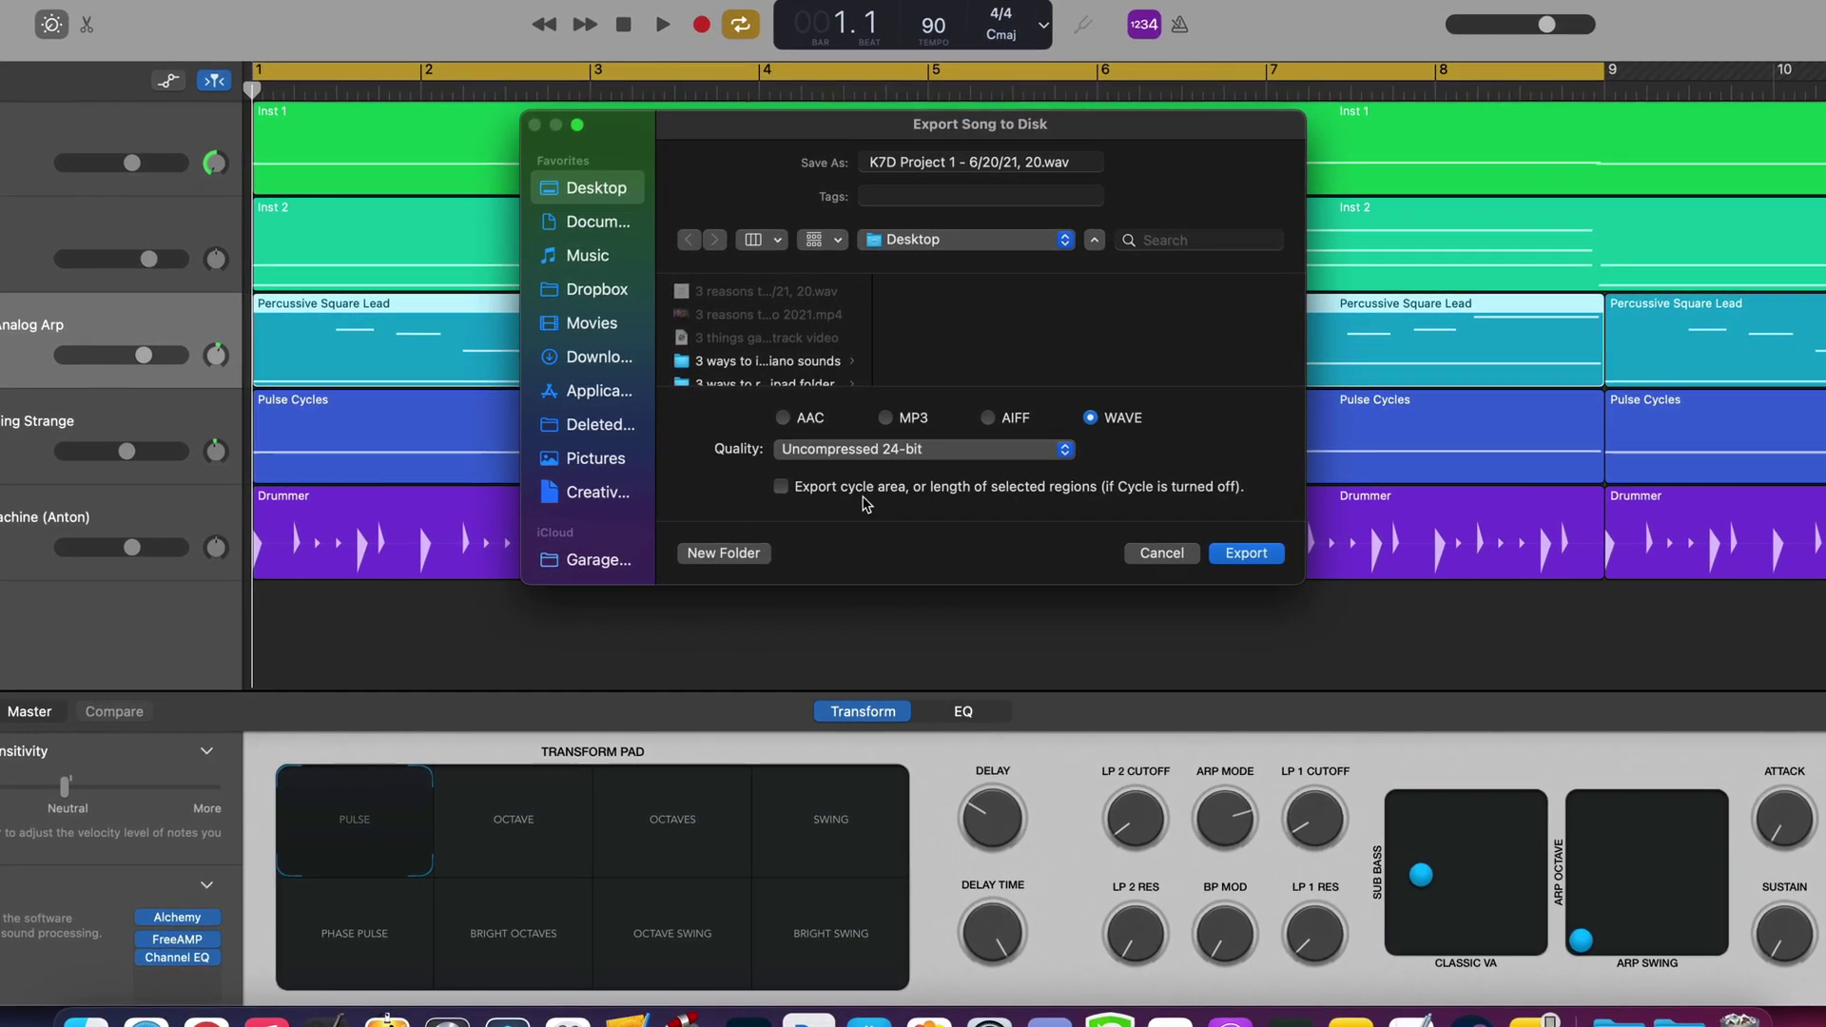
click(1246, 555)
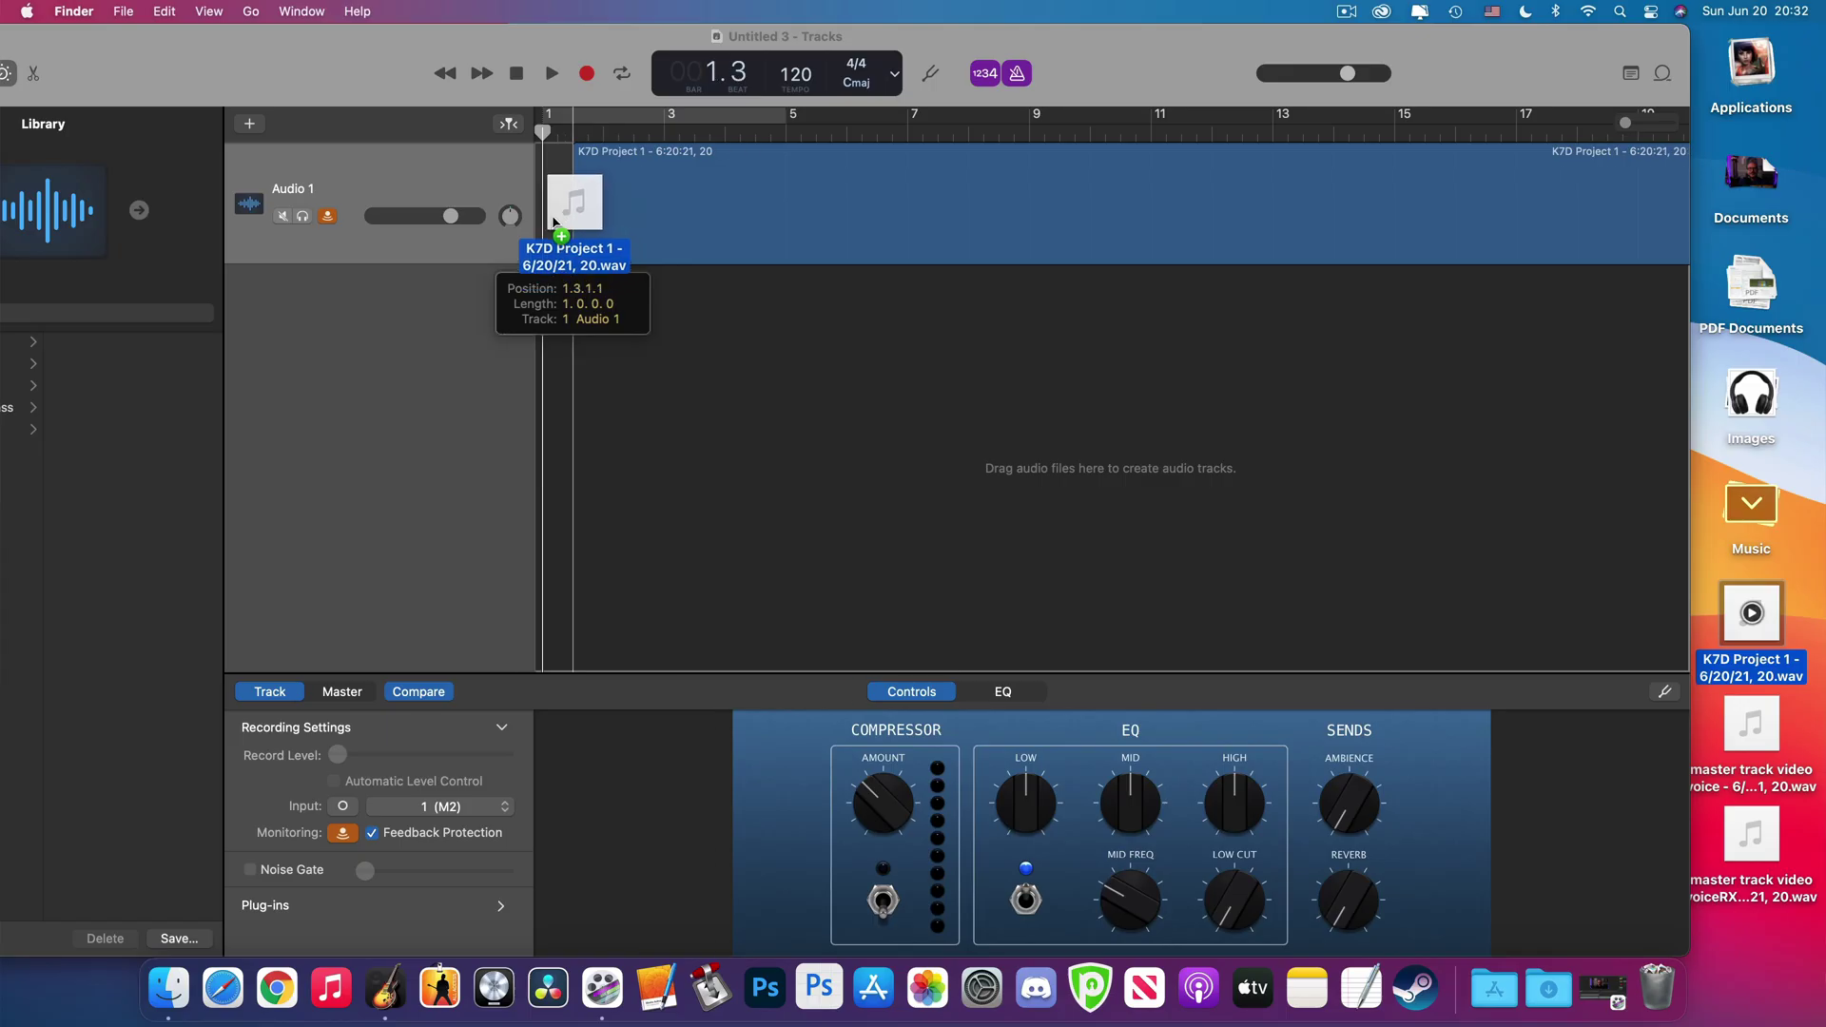
Drop the exported WAV in at bar 1, delete the empty Audio 1 track, and maximize the window.
drag(537, 212, 530, 305)
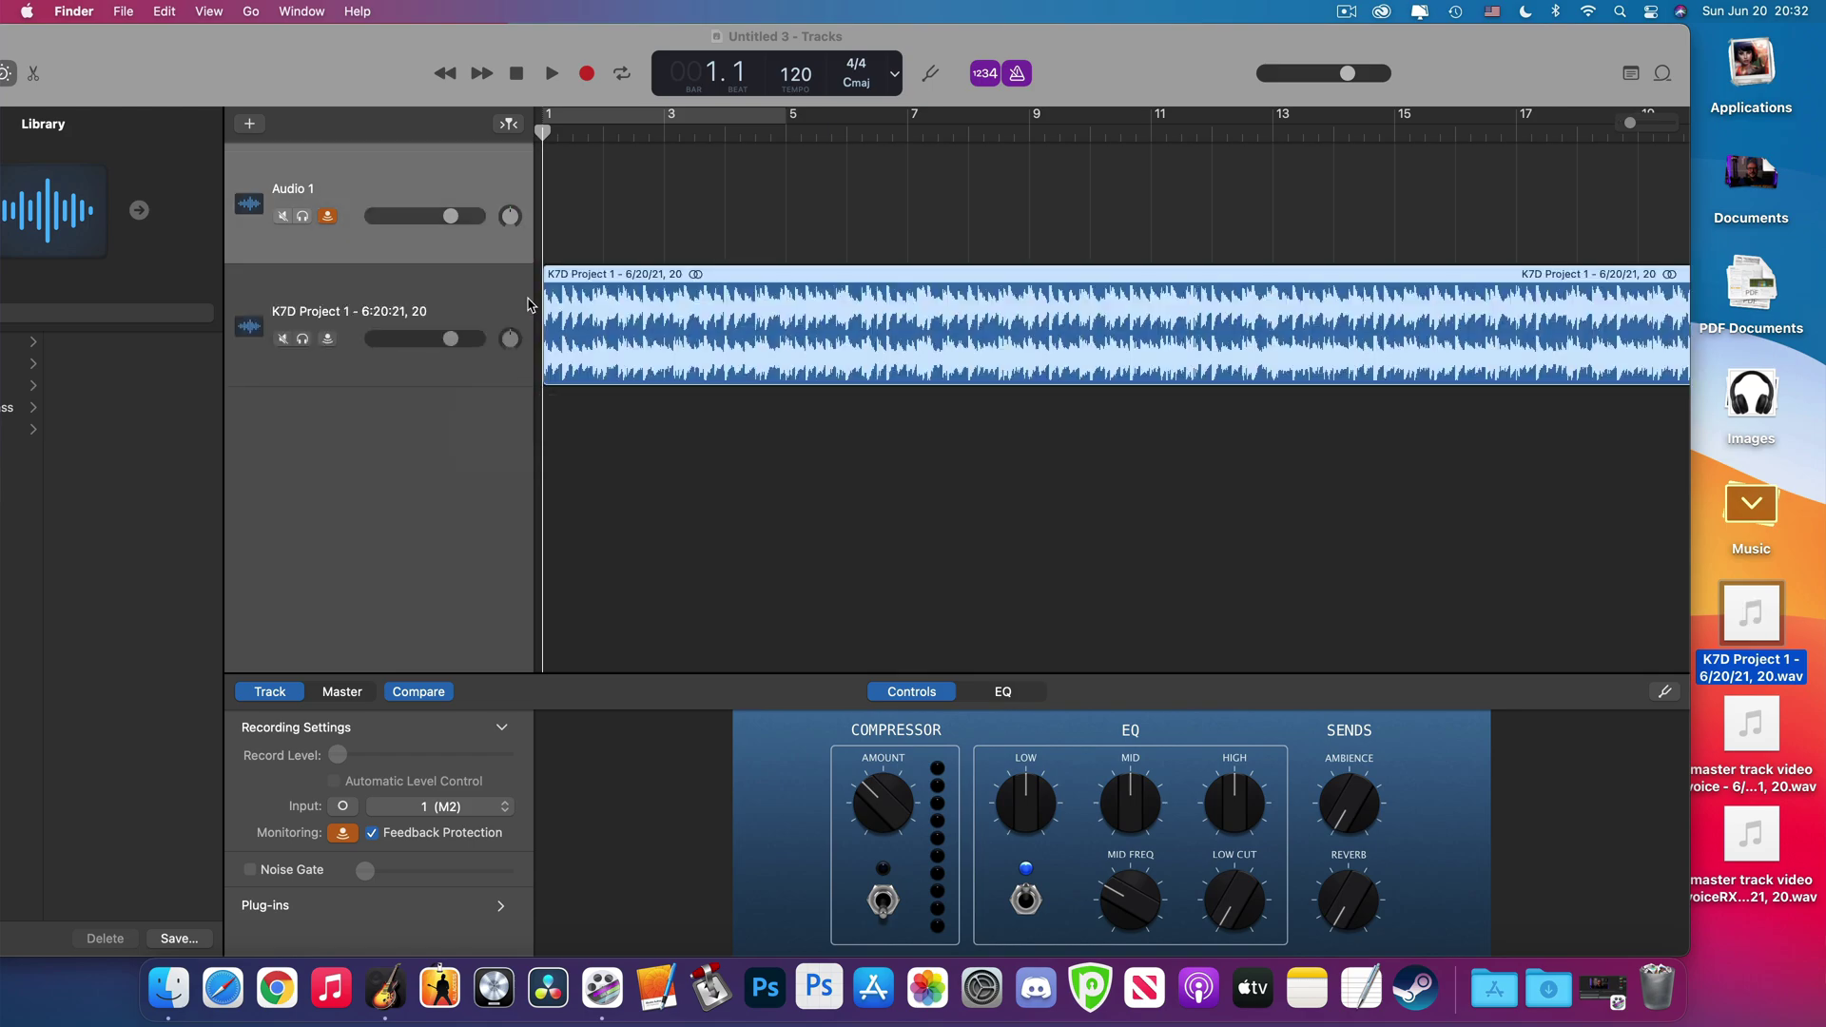
click(464, 177)
key(super+BackSpace)
double_click(1042, 78)
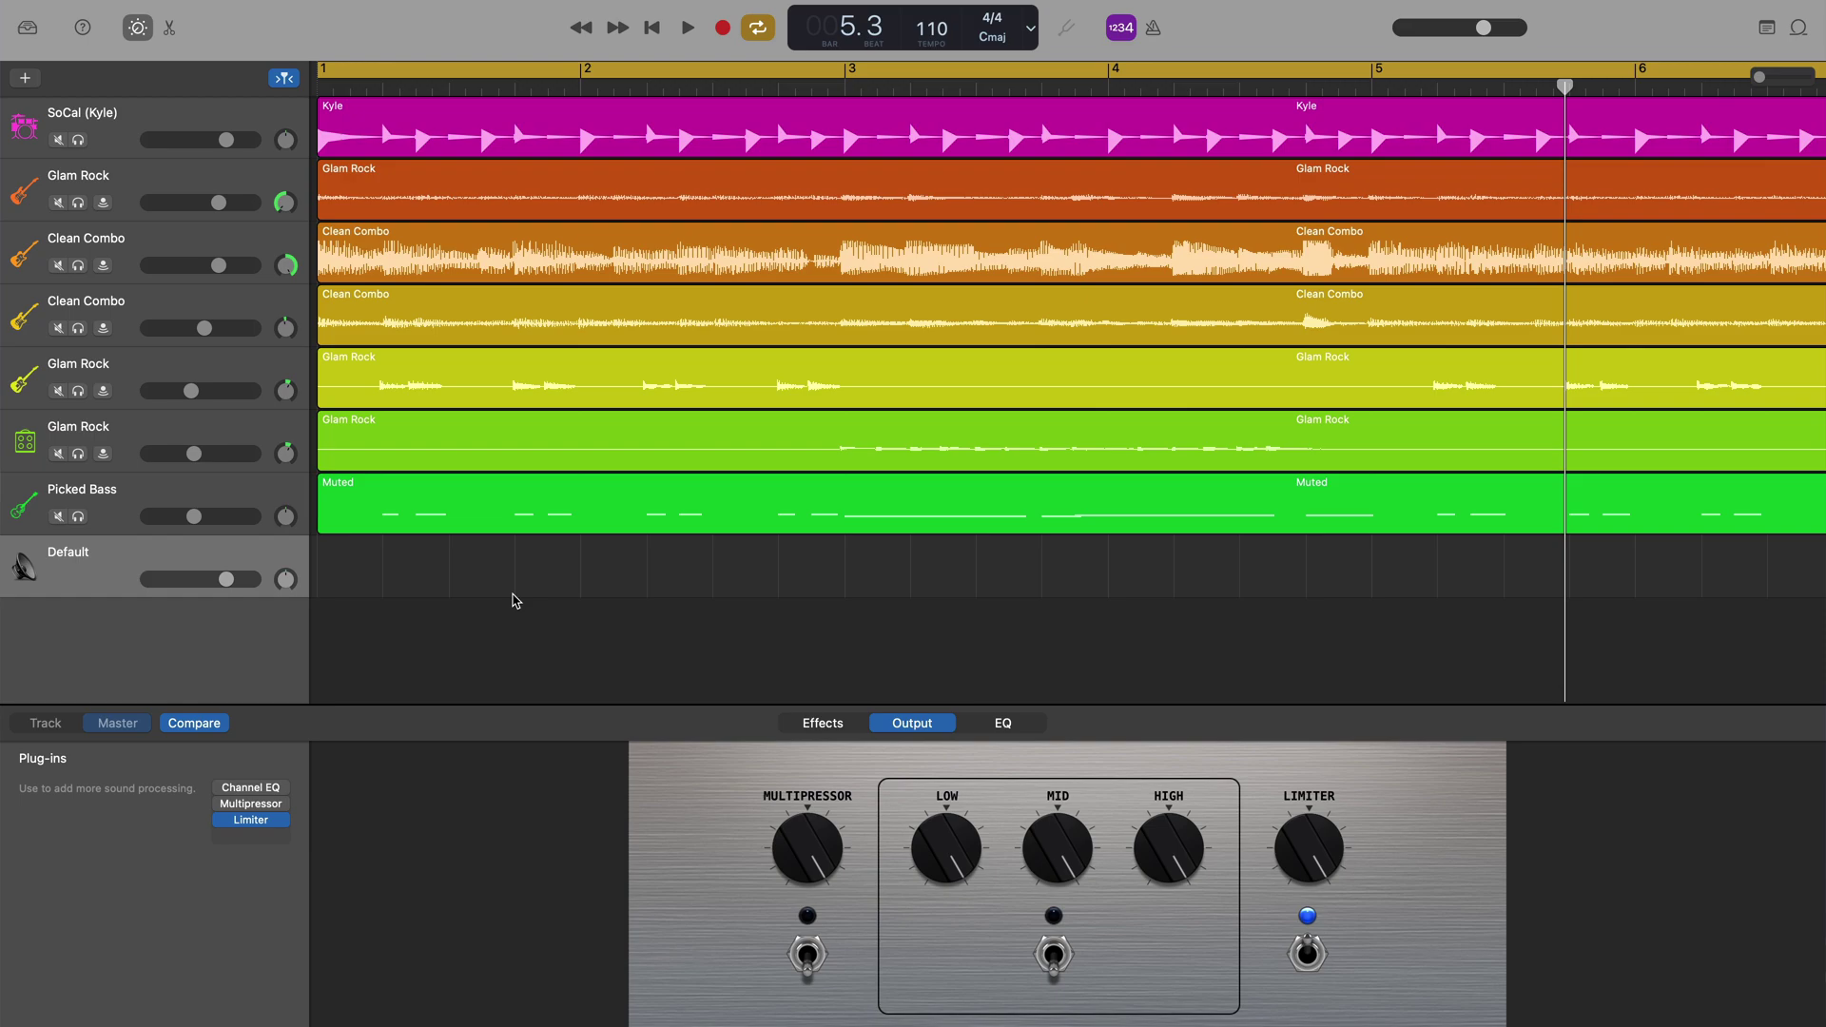
Apply the Factory Rock mastering preset from the Library and check its Channel EQ settings.
click(26, 31)
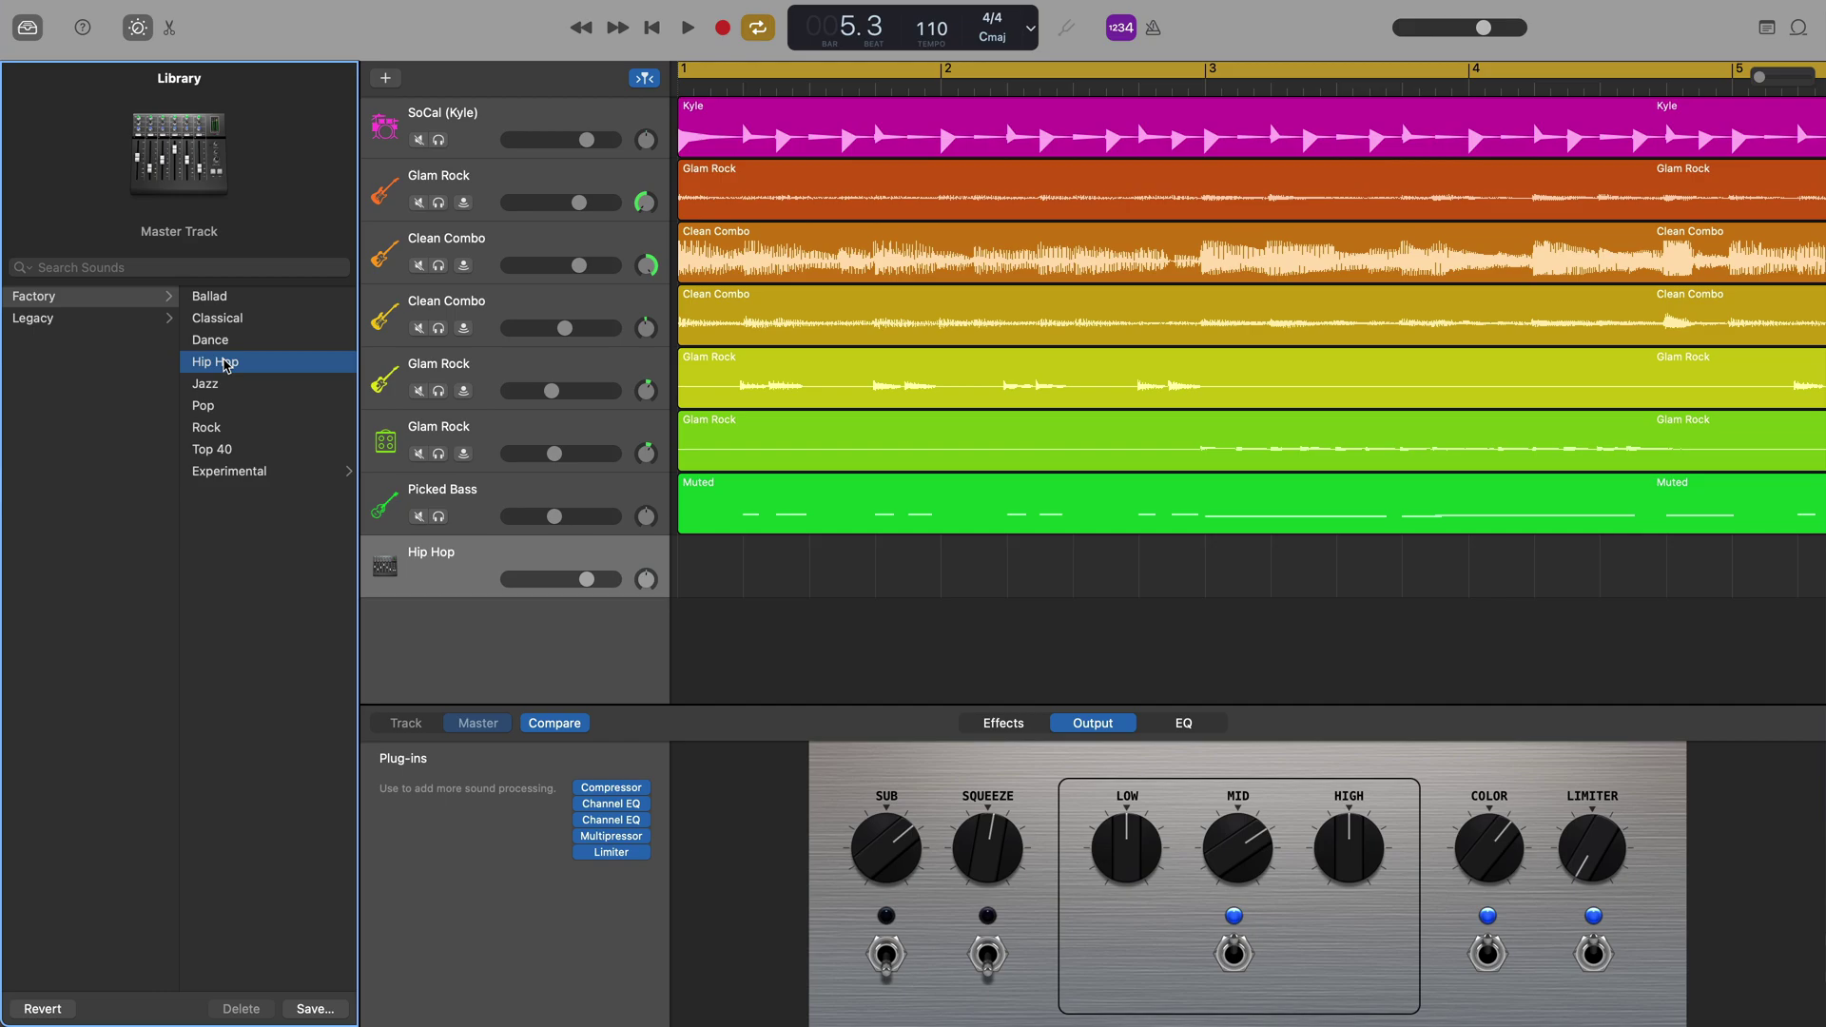
click(228, 427)
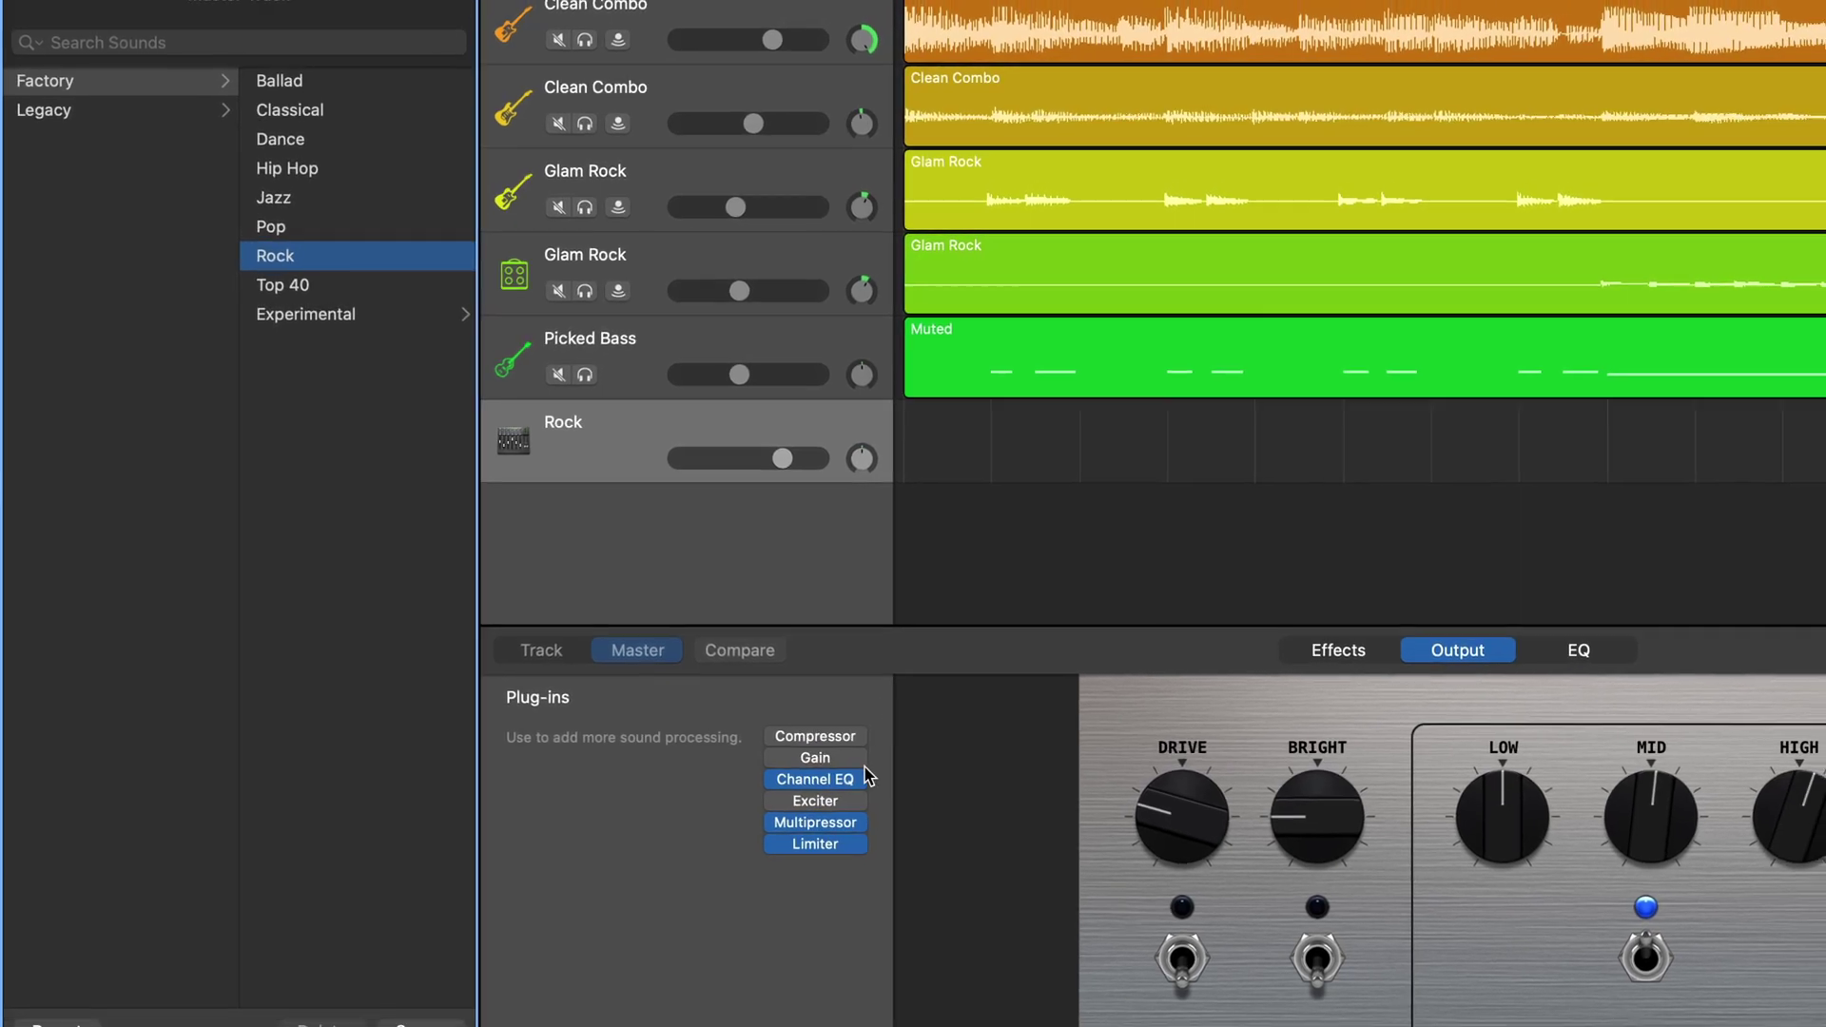
click(809, 776)
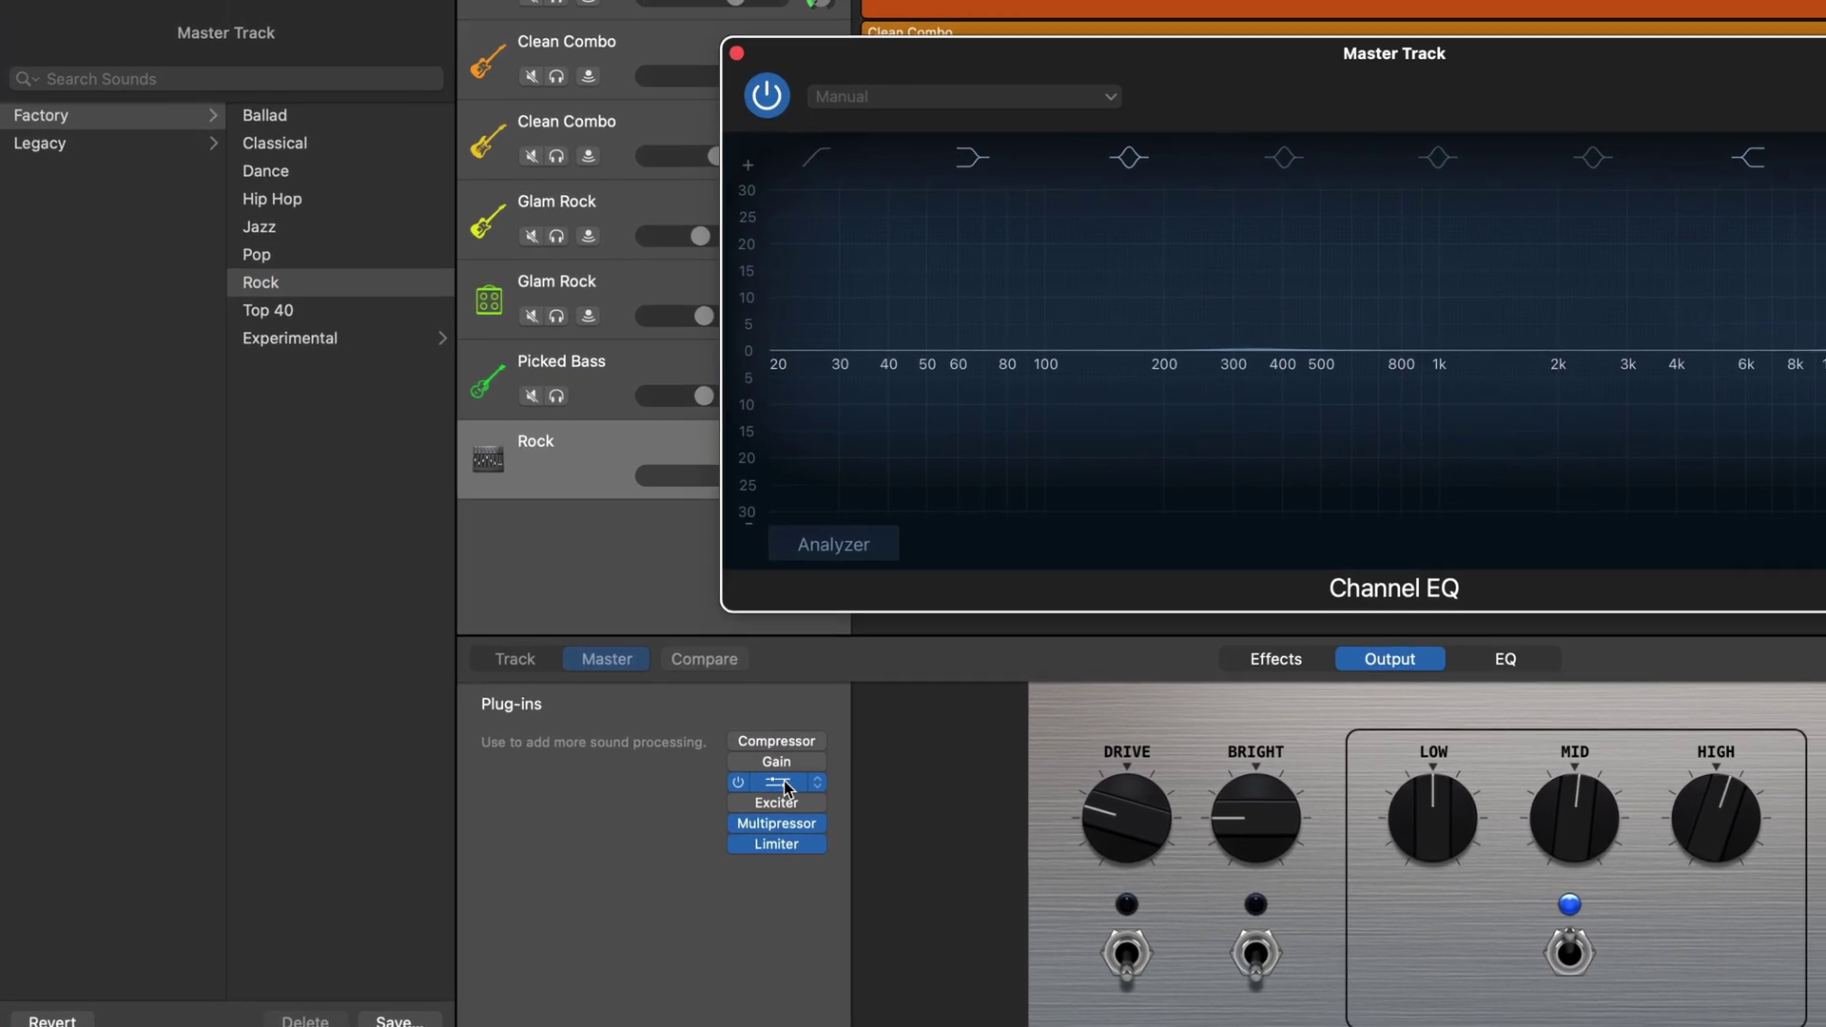
click(773, 786)
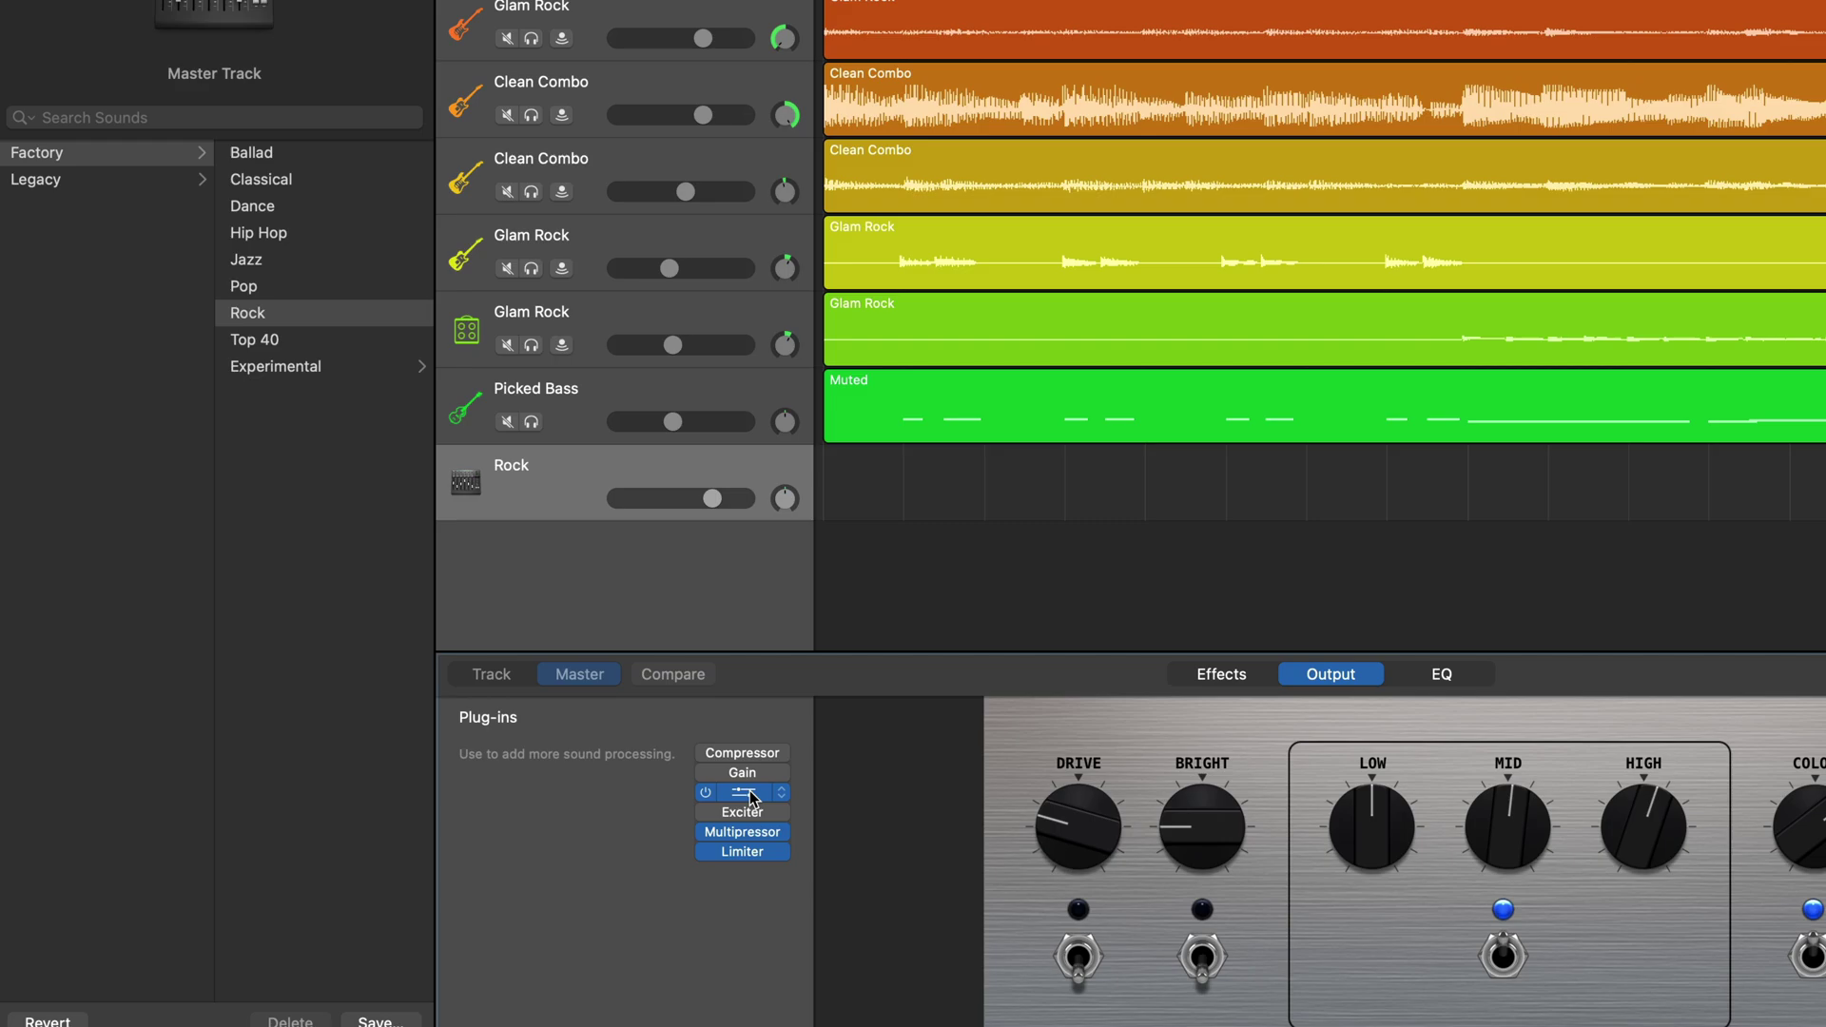
Open and close the Multipressor and Limiter plug-in settings to review them.
click(742, 835)
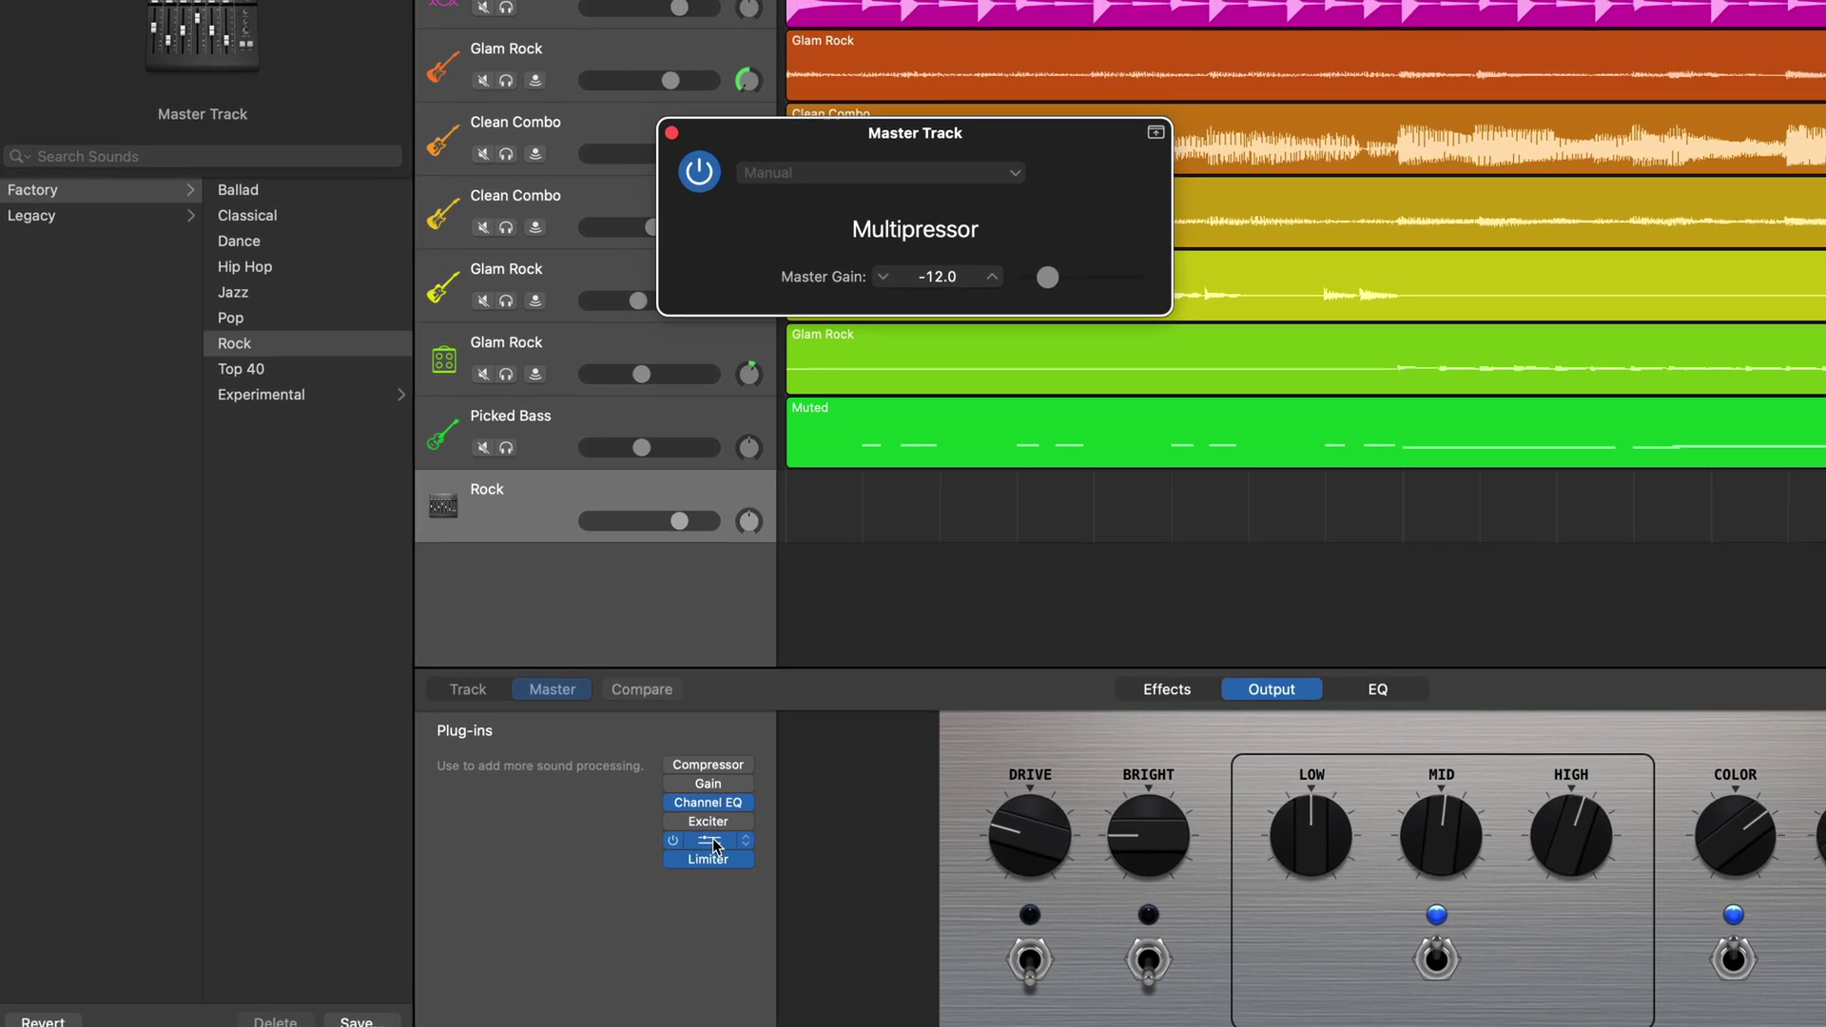
click(706, 843)
click(706, 862)
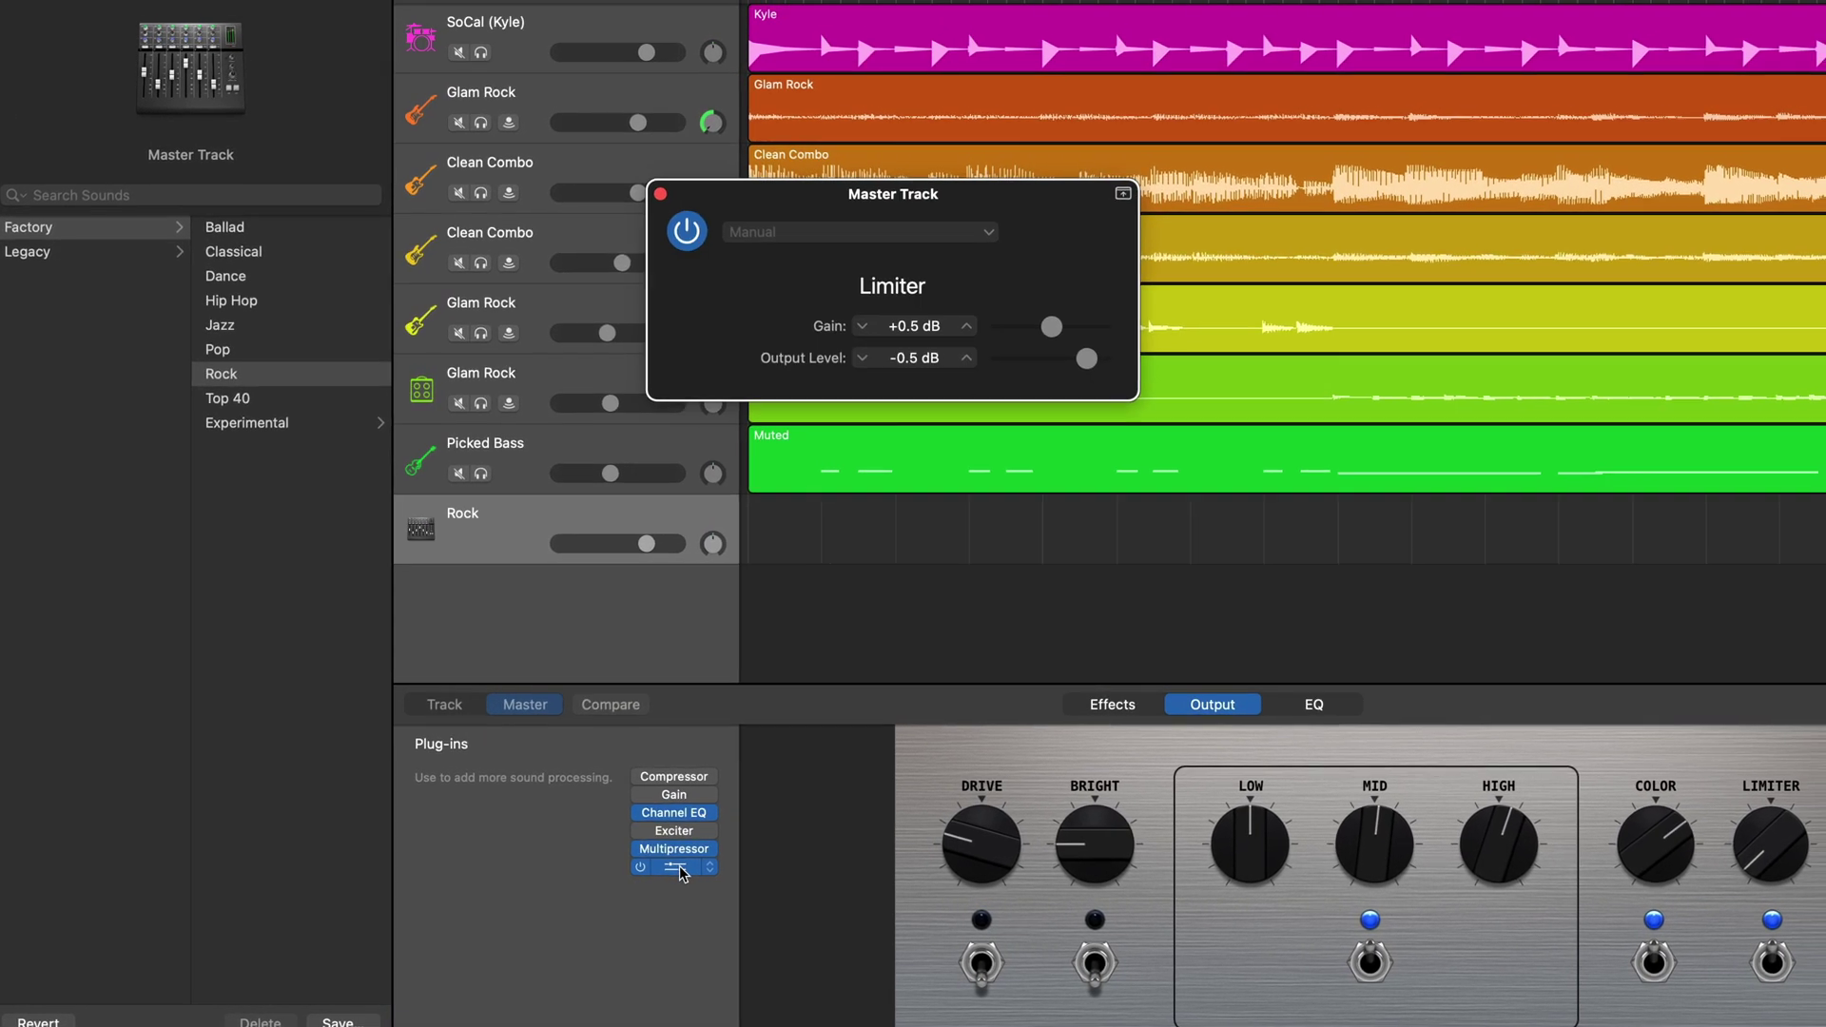
click(673, 871)
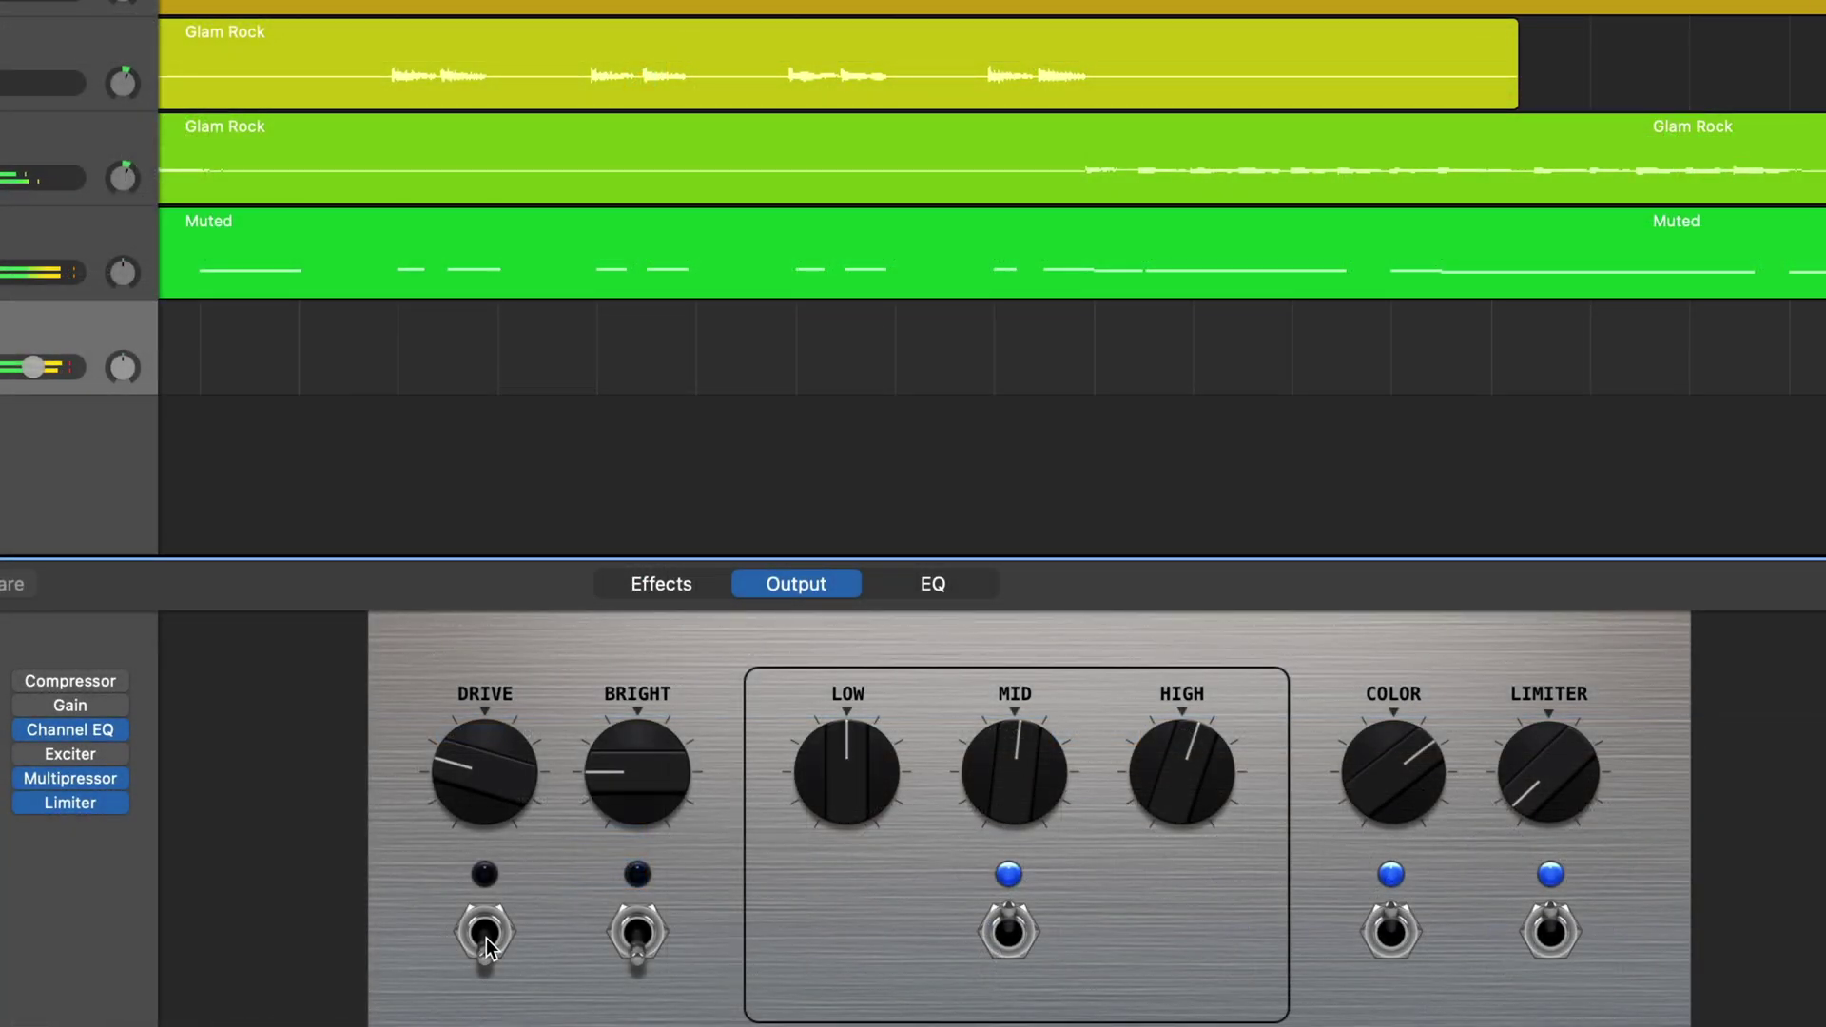
Turn on the Drive and Bright stages, adjusting the Drive knob and raising Bright slightly.
click(486, 941)
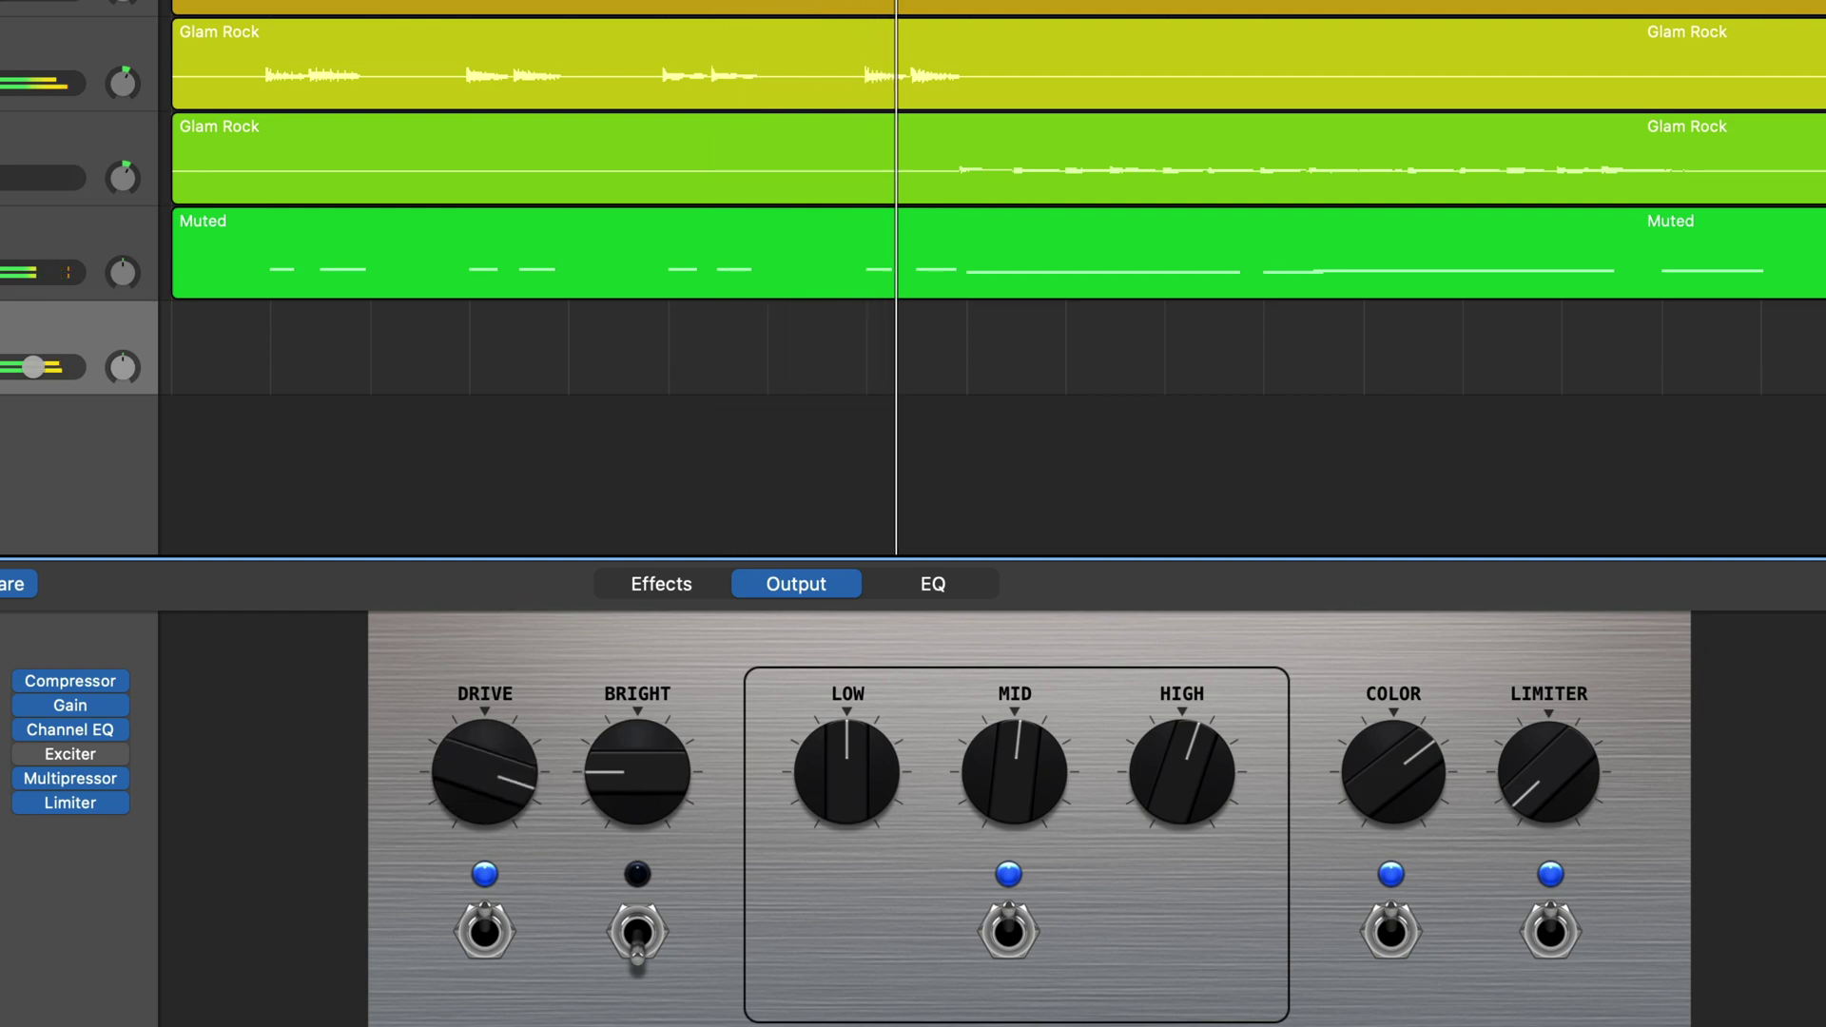
drag(489, 730, 482, 767)
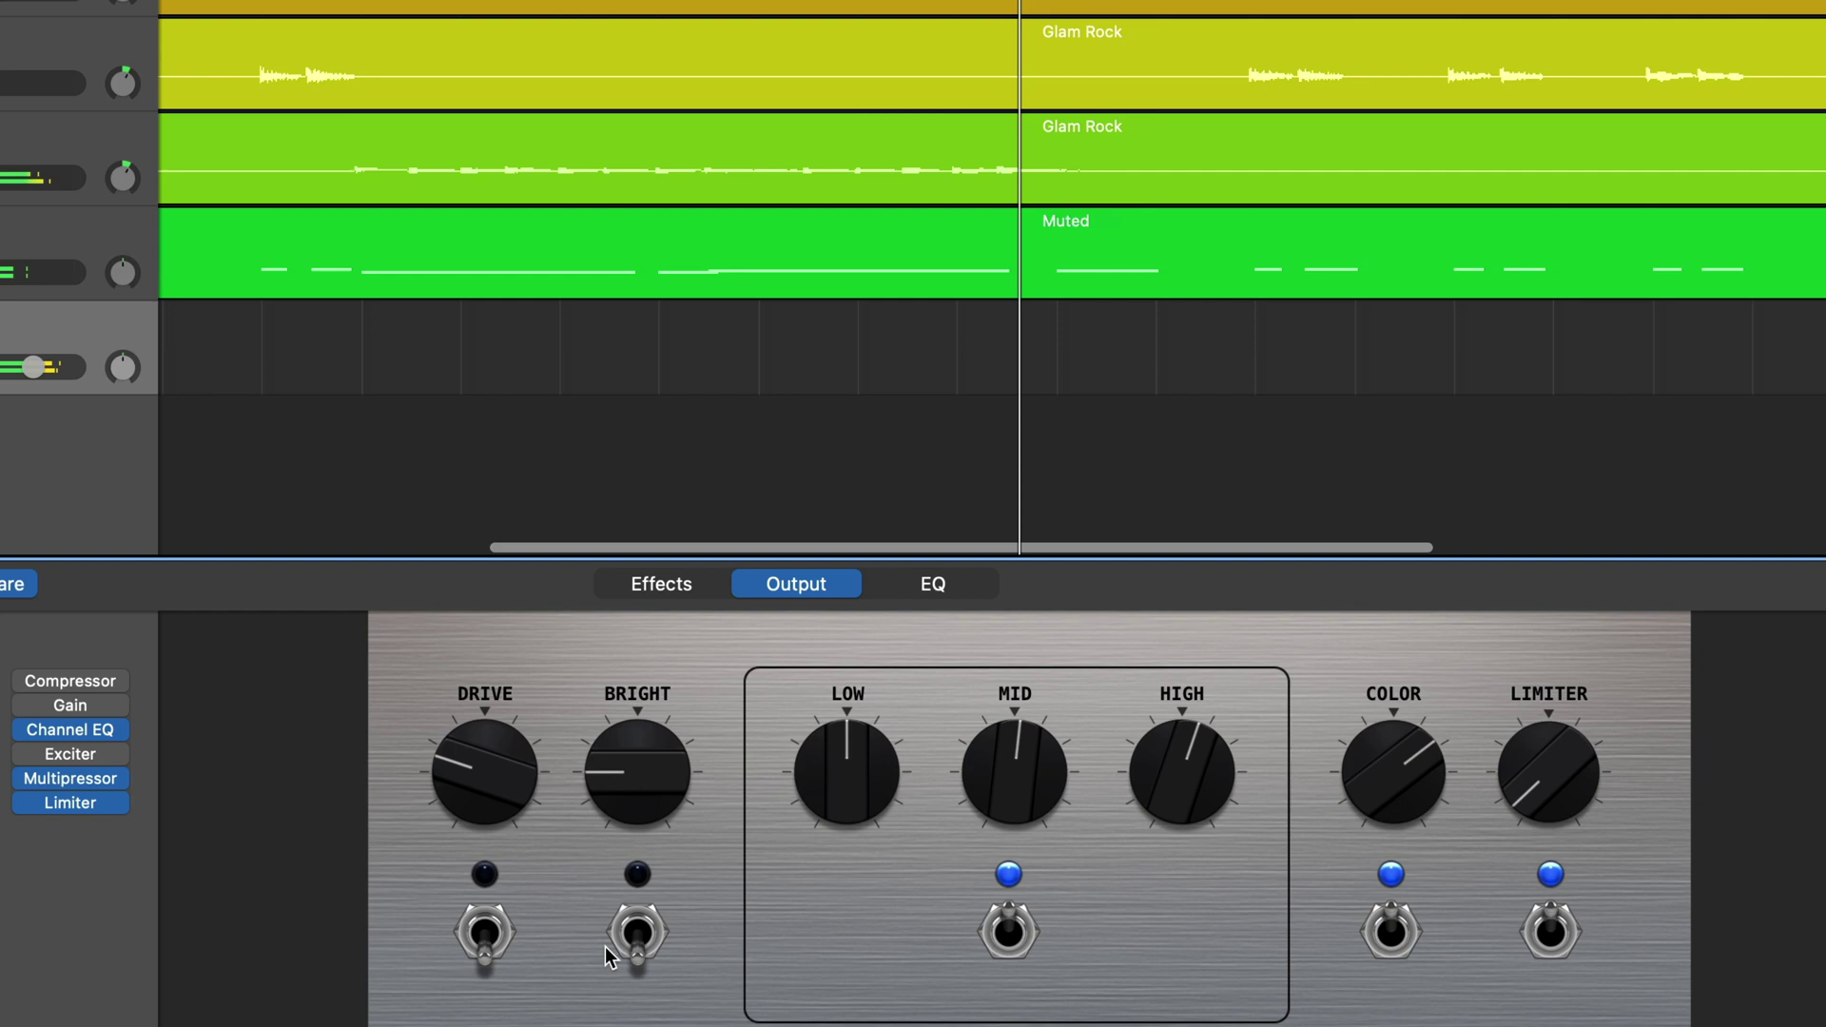
click(635, 936)
mouse_move(645, 740)
mouse_down()
mouse_move(643, 602)
mouse_move(639, 723)
mouse_up()
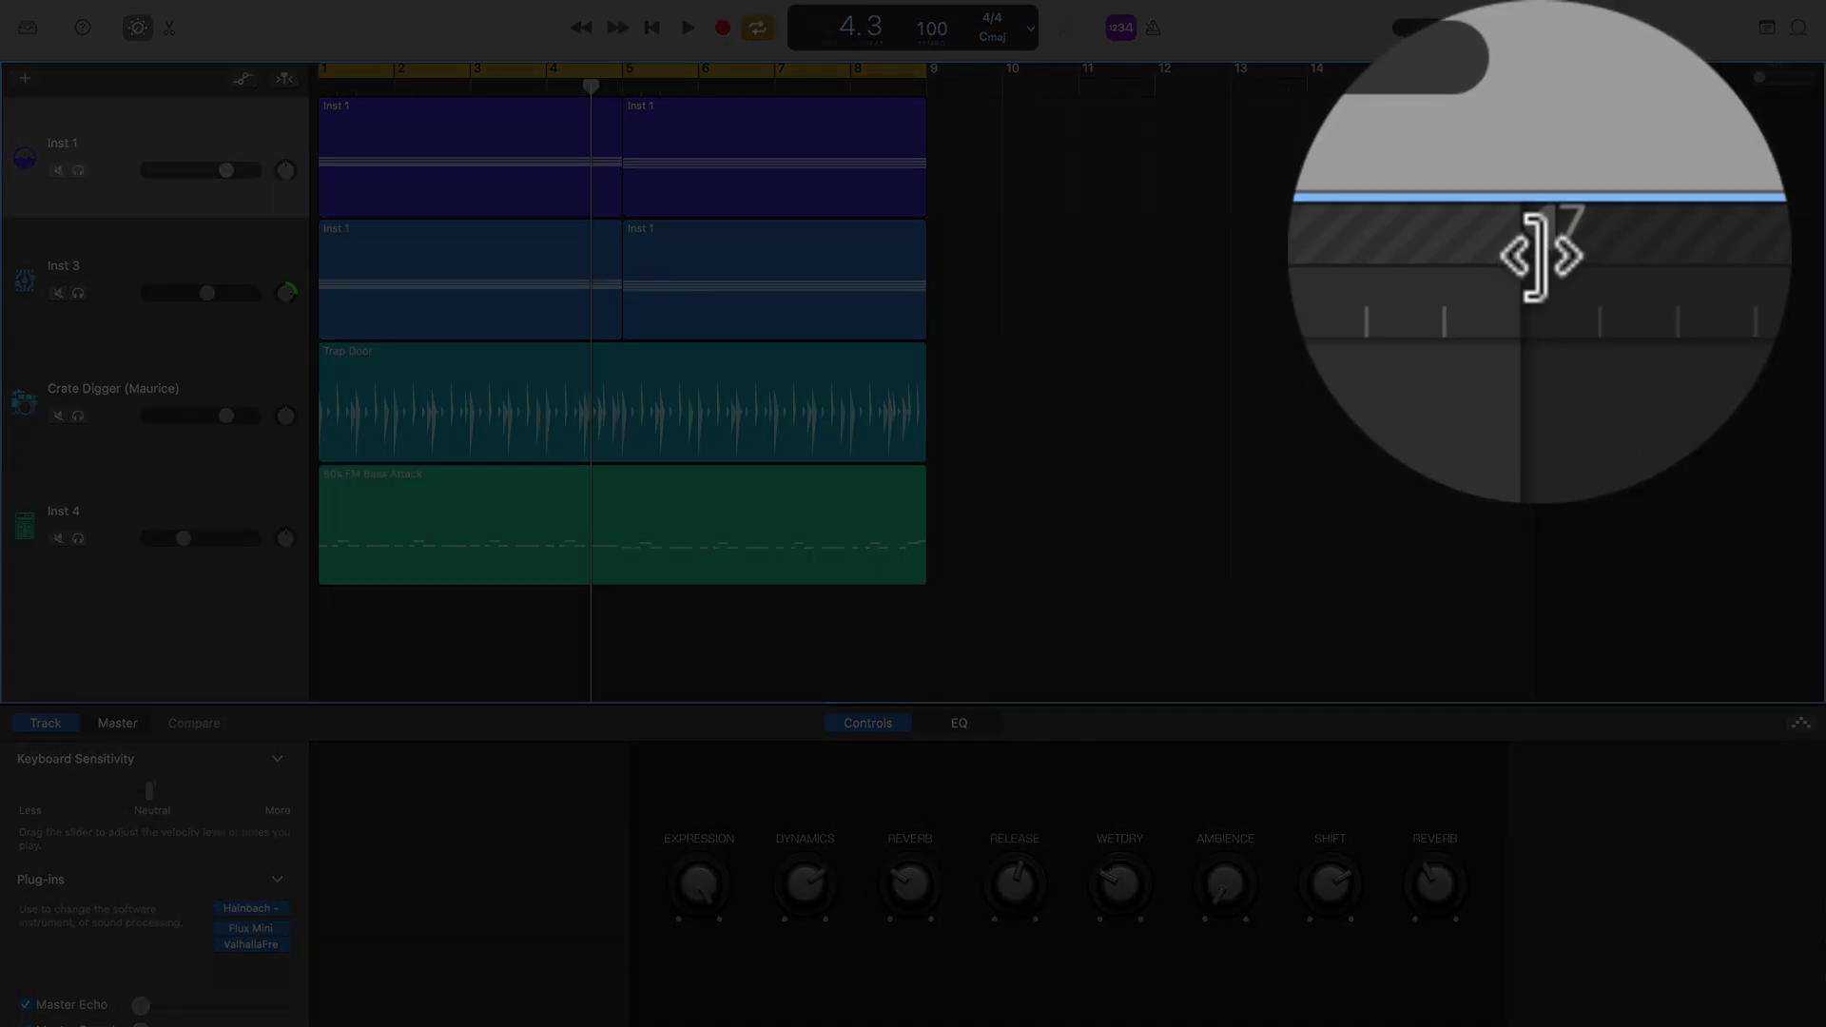
End the cycle at bar 9, create a volume fade-out on the main output, and play it.
drag(1543, 72, 930, 74)
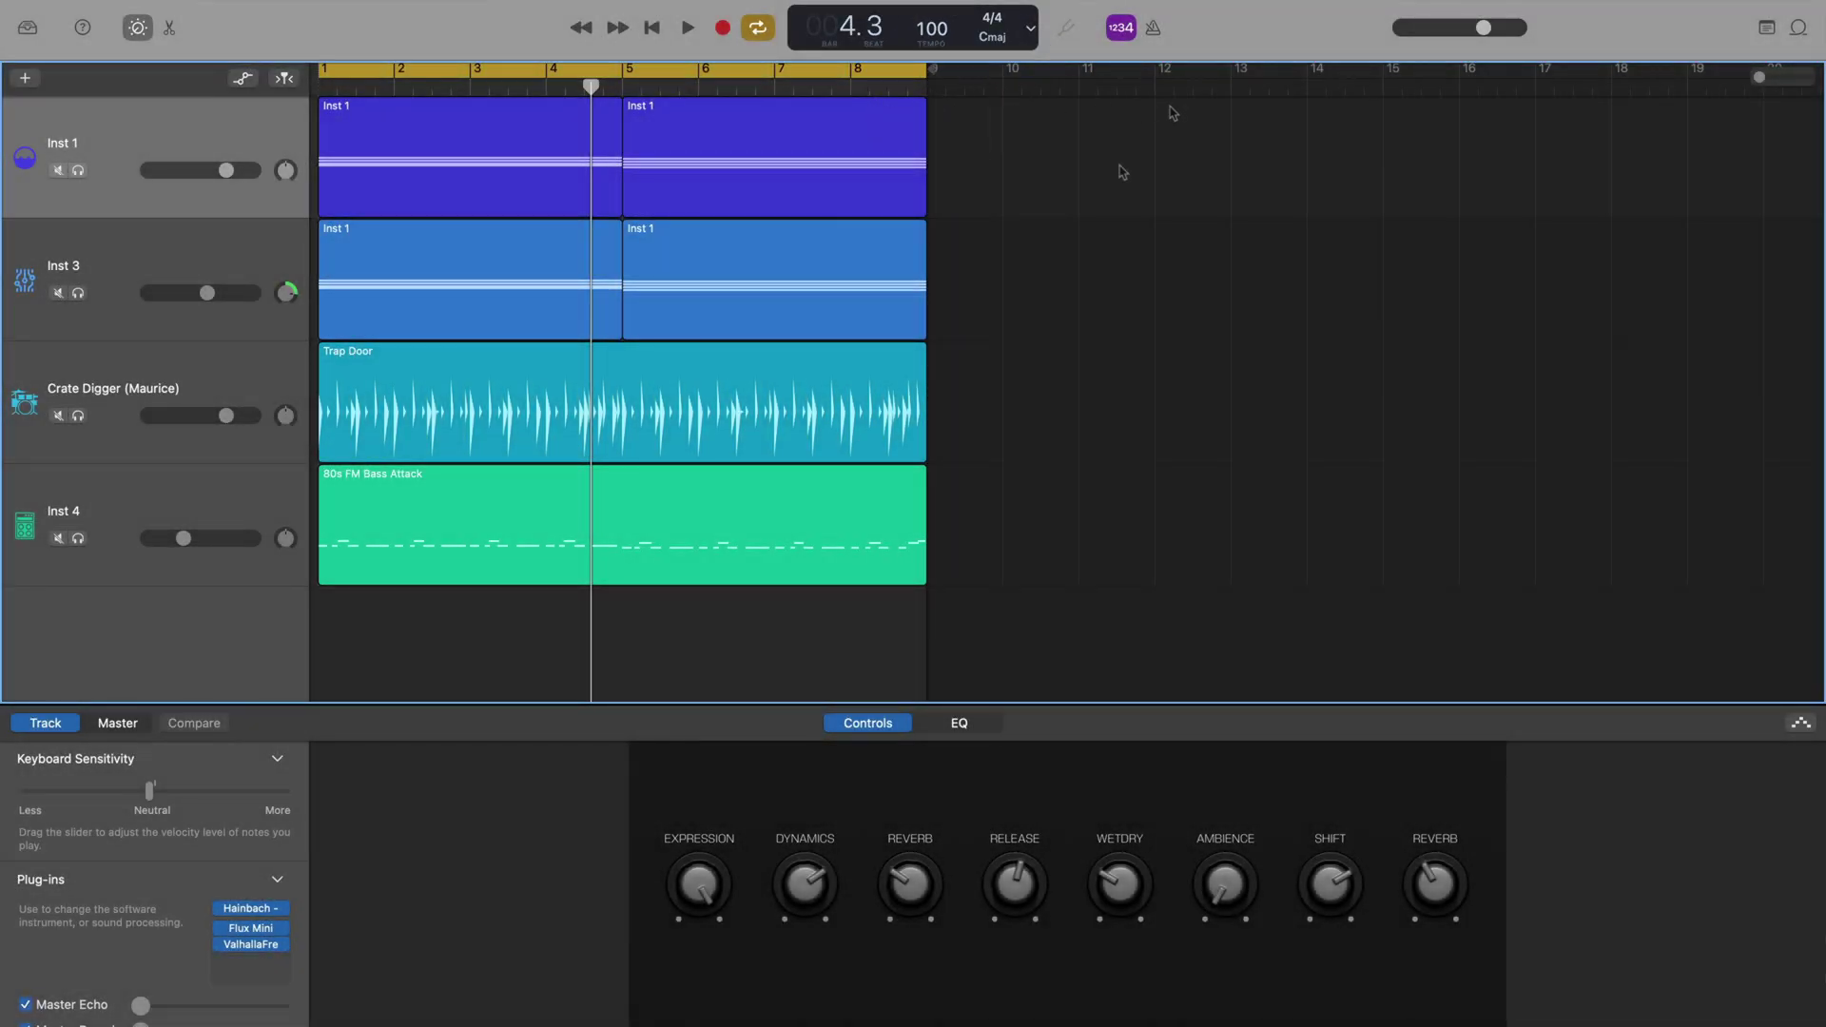
mouse_move(410, 13)
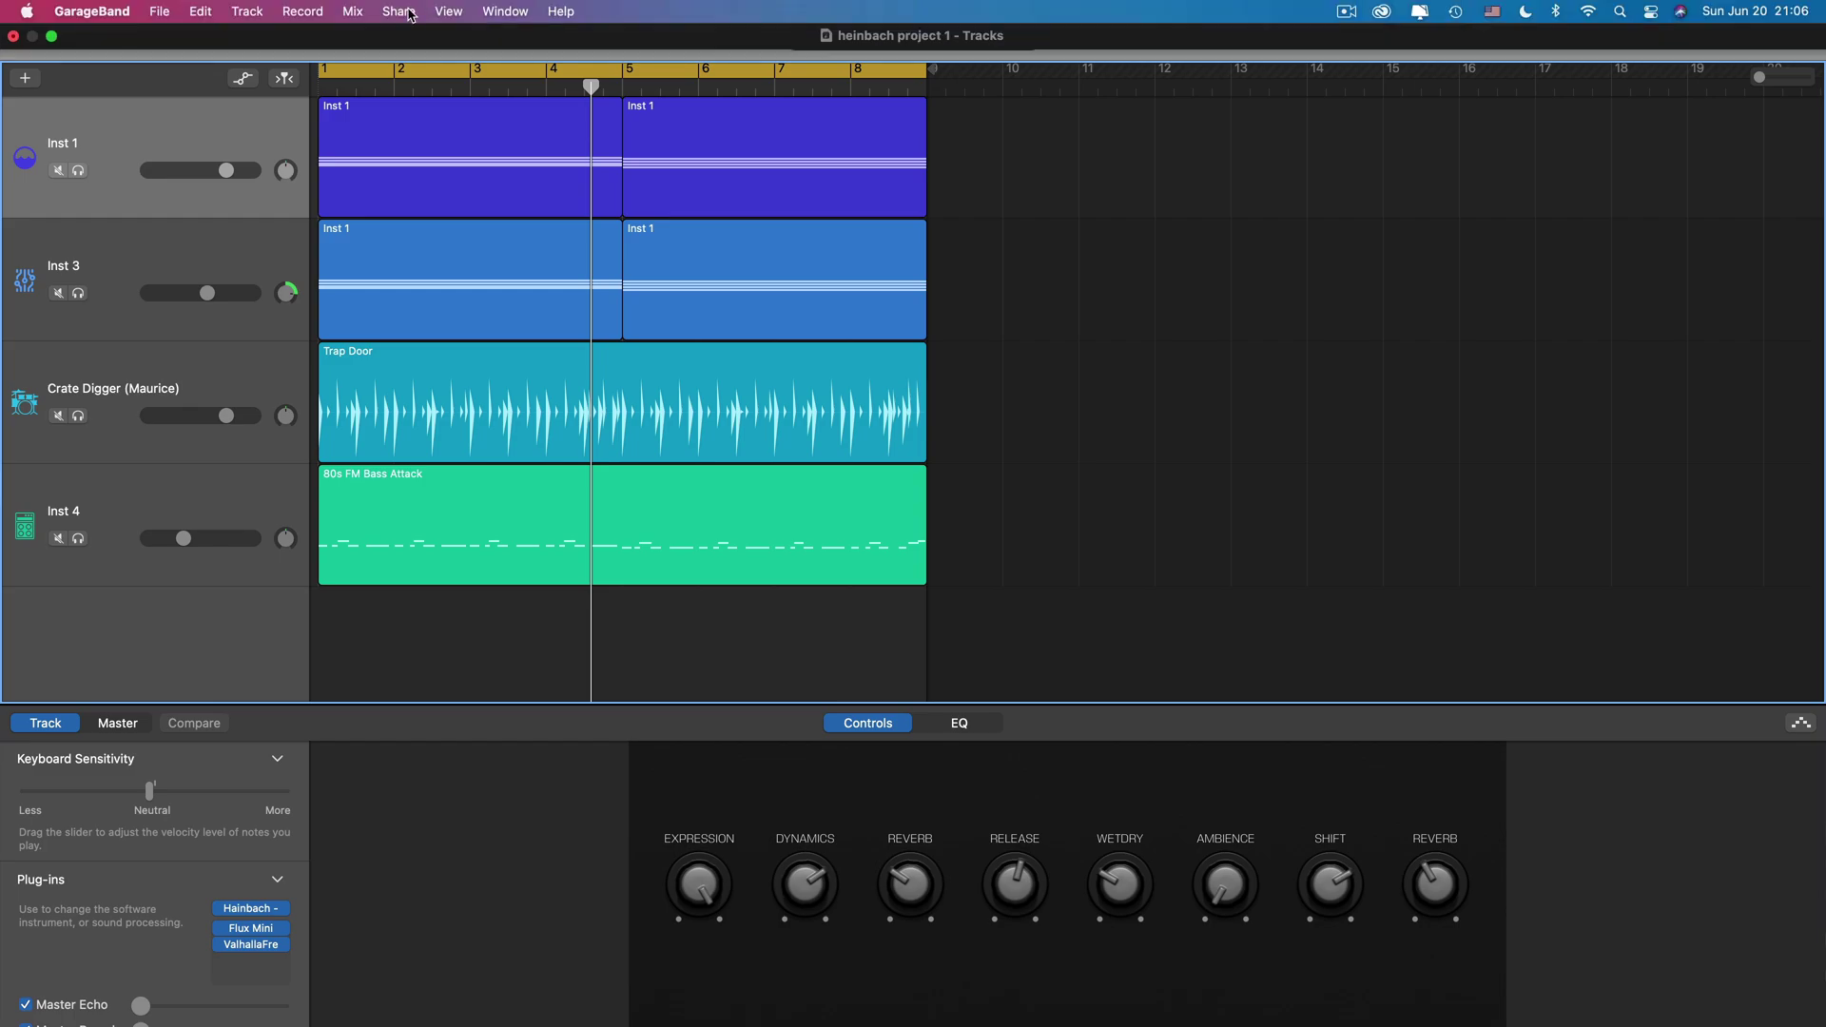
click(354, 11)
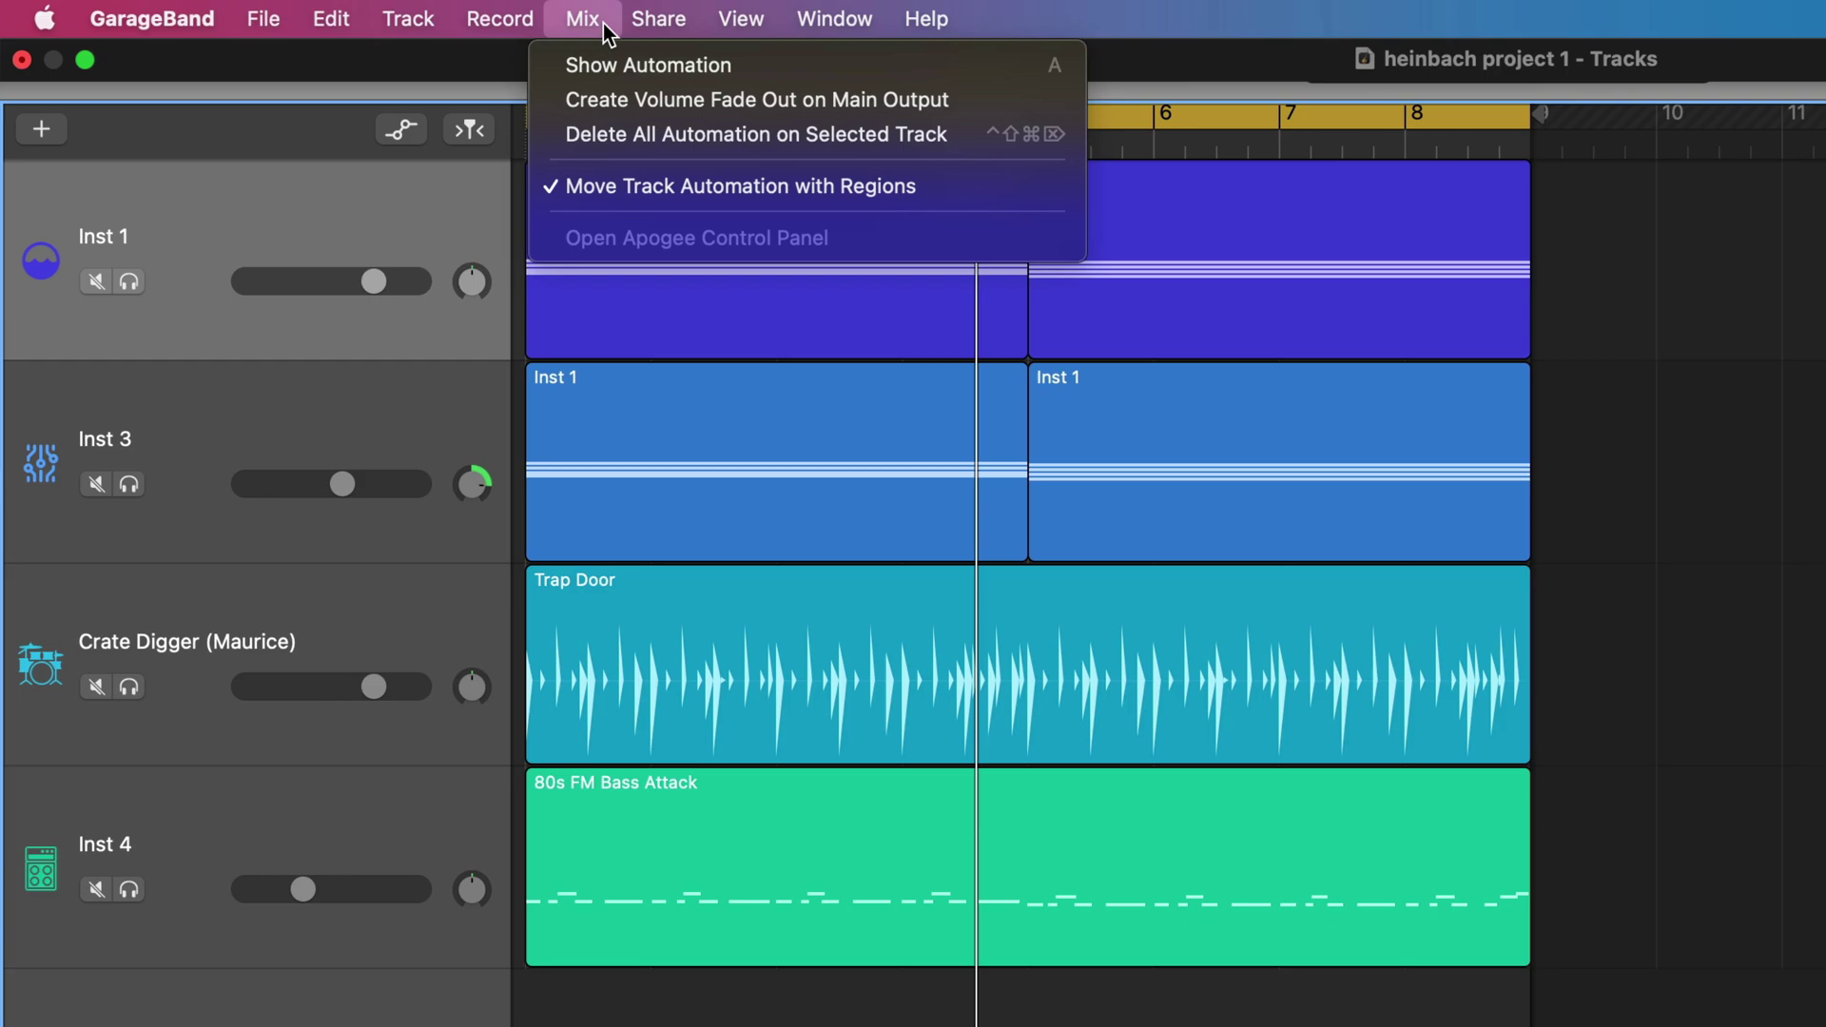
click(972, 99)
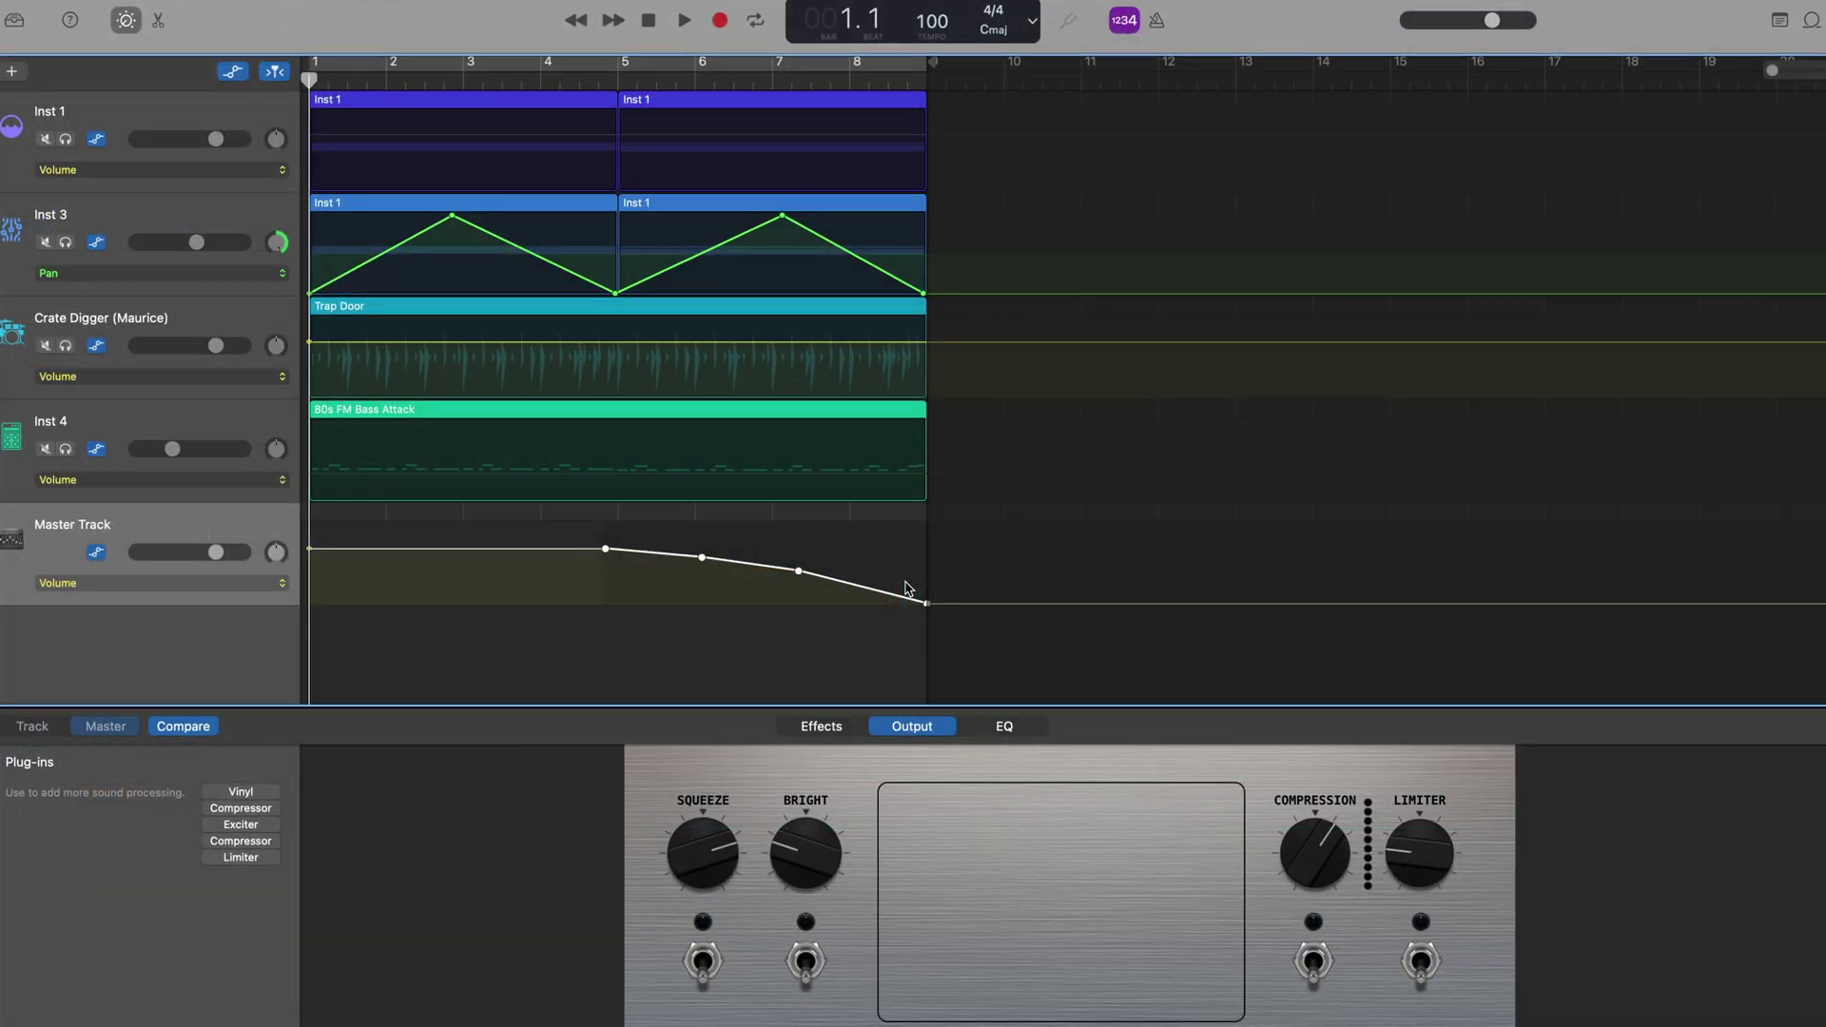
key(space)
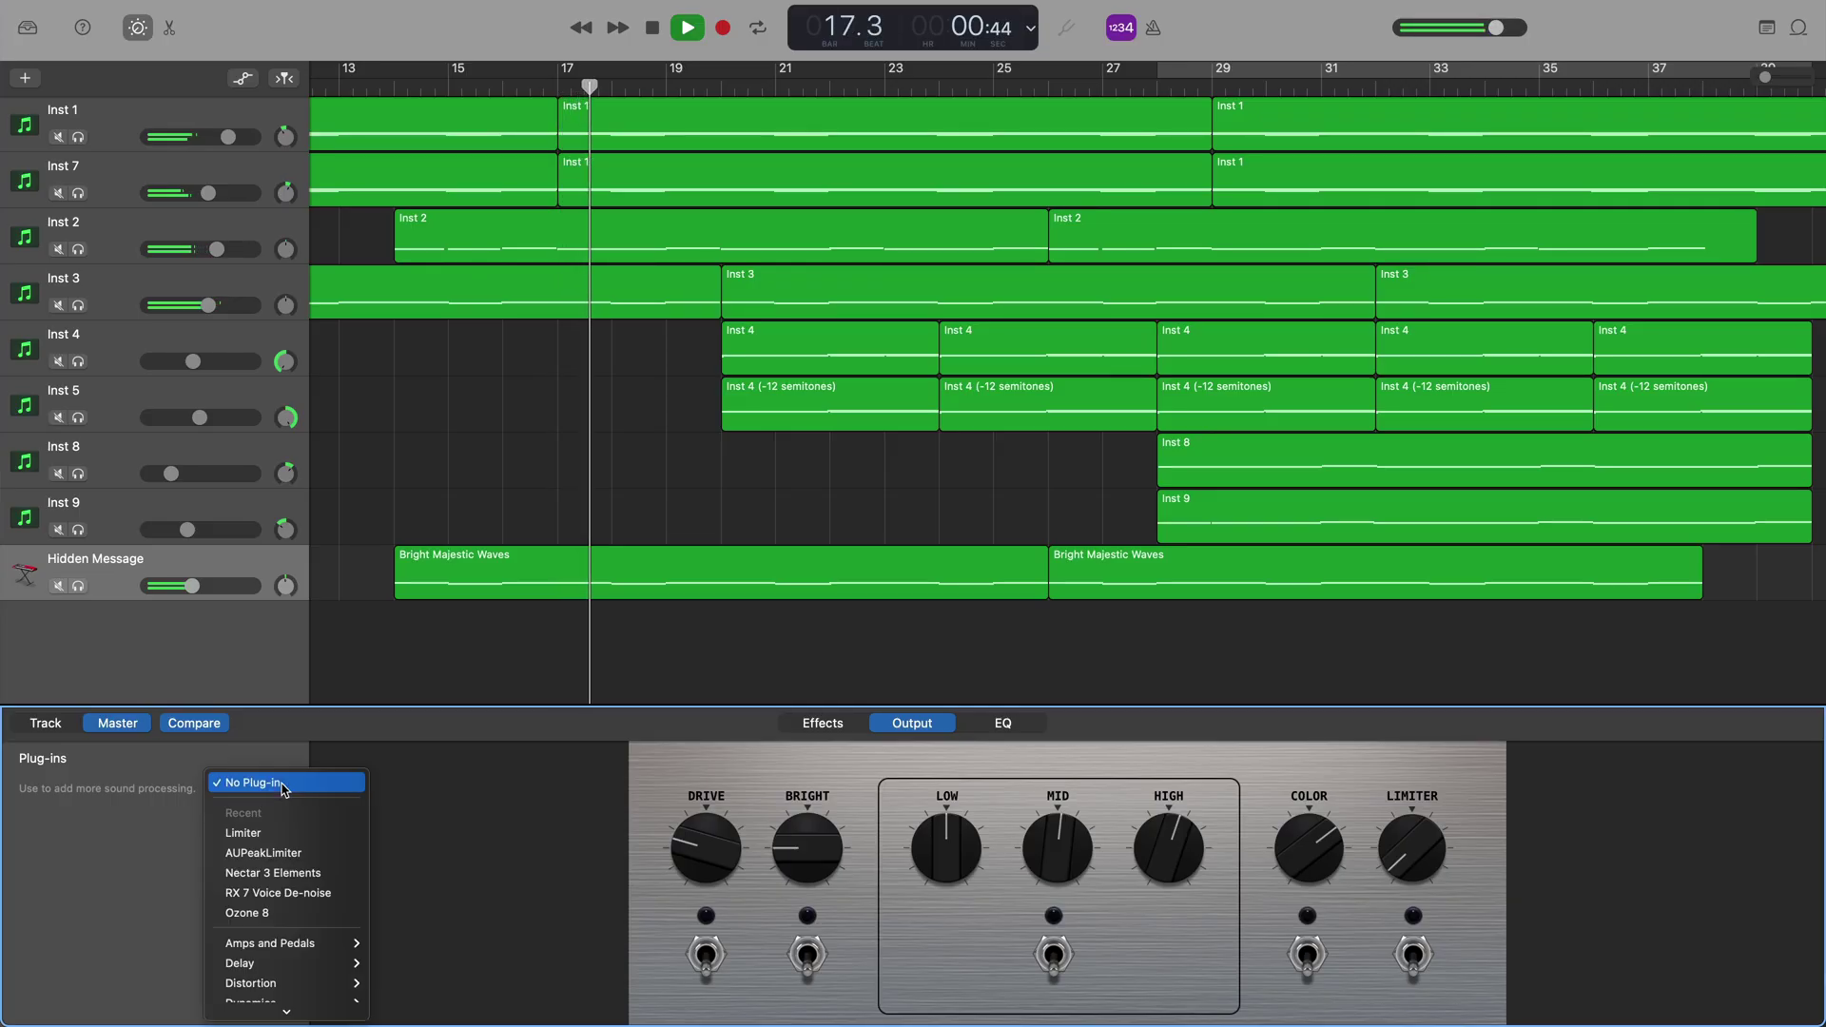
Add Space Designer to the master track and try its 02.4s Long City Street preset.
mouse_move(308, 863)
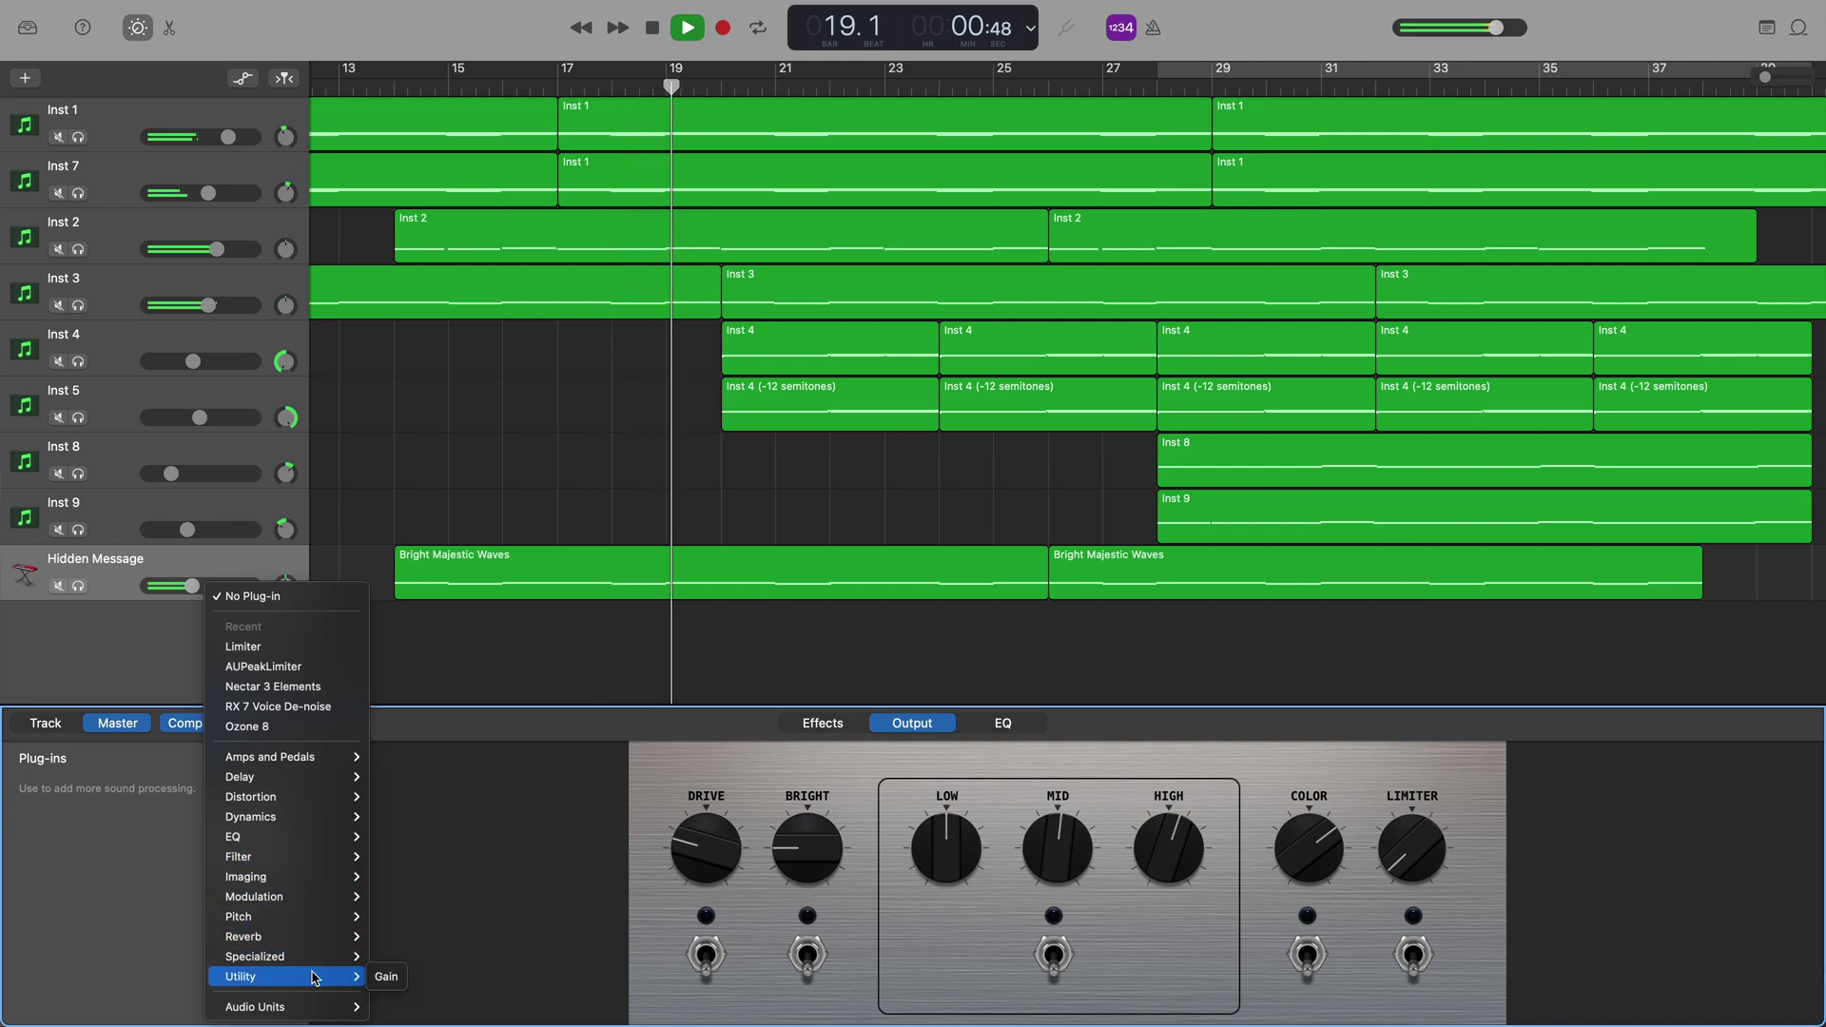
mouse_move(321, 941)
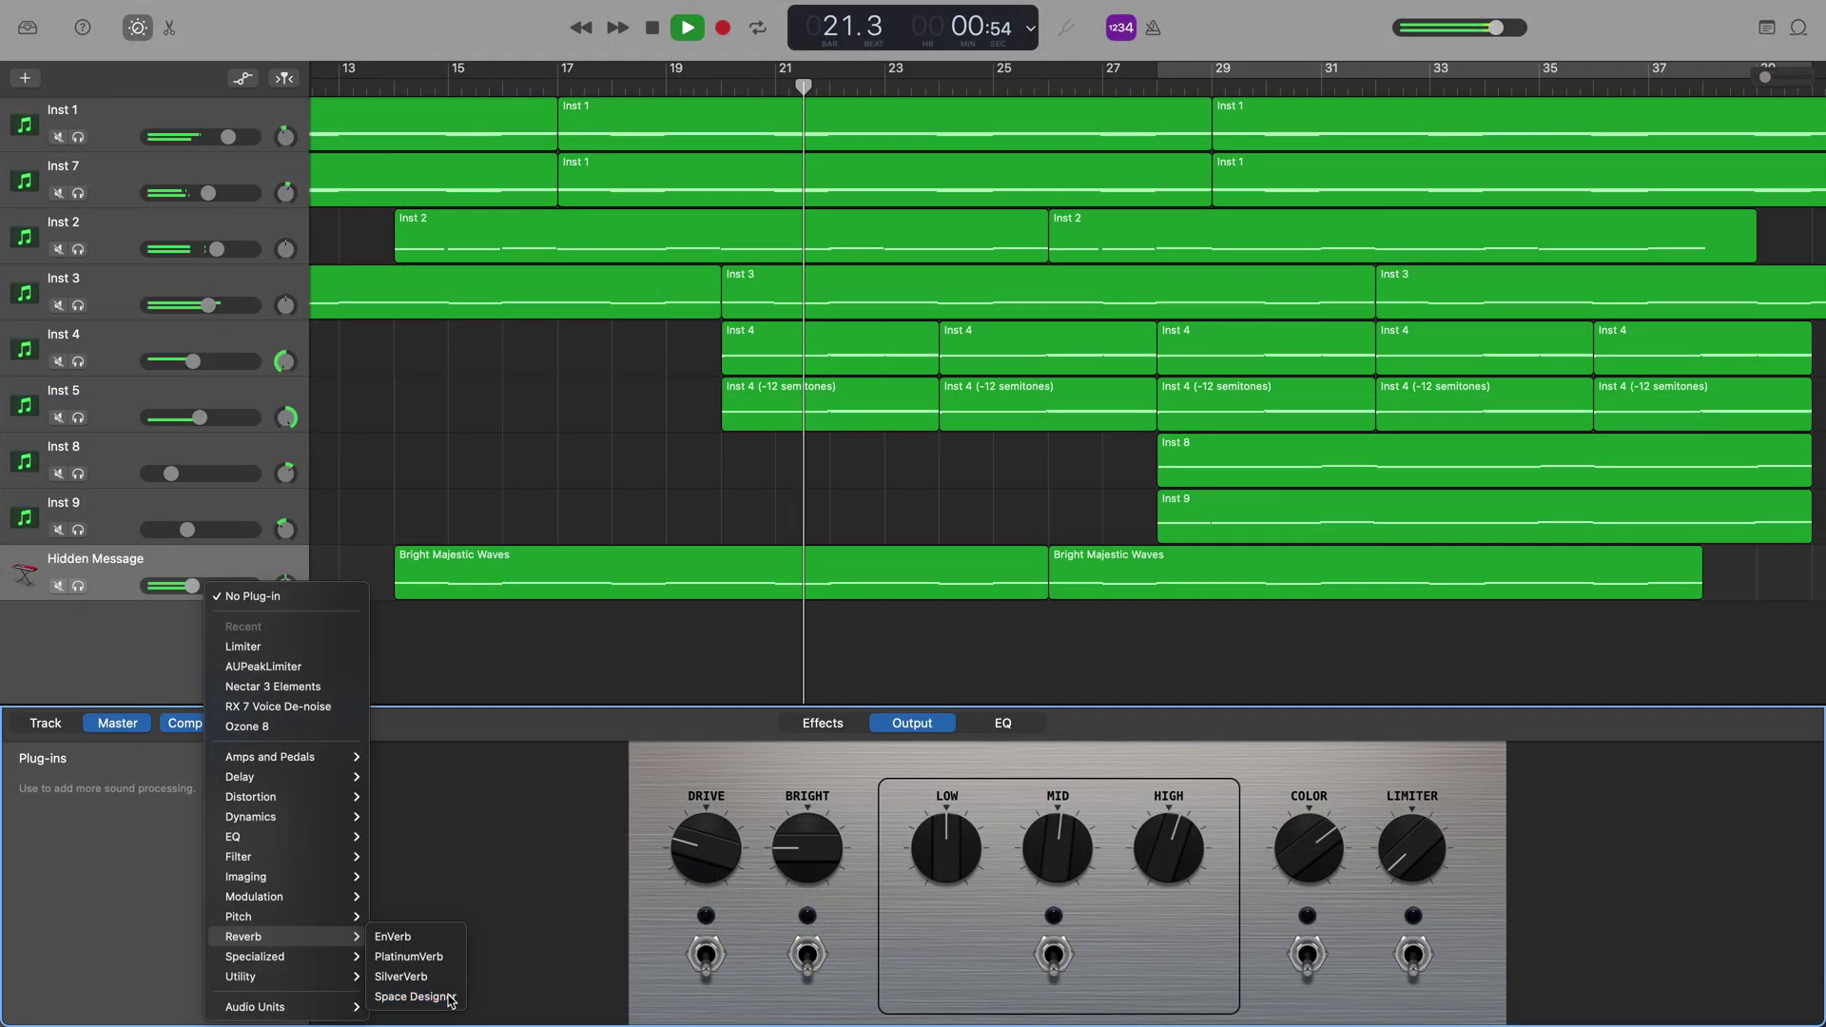
click(882, 970)
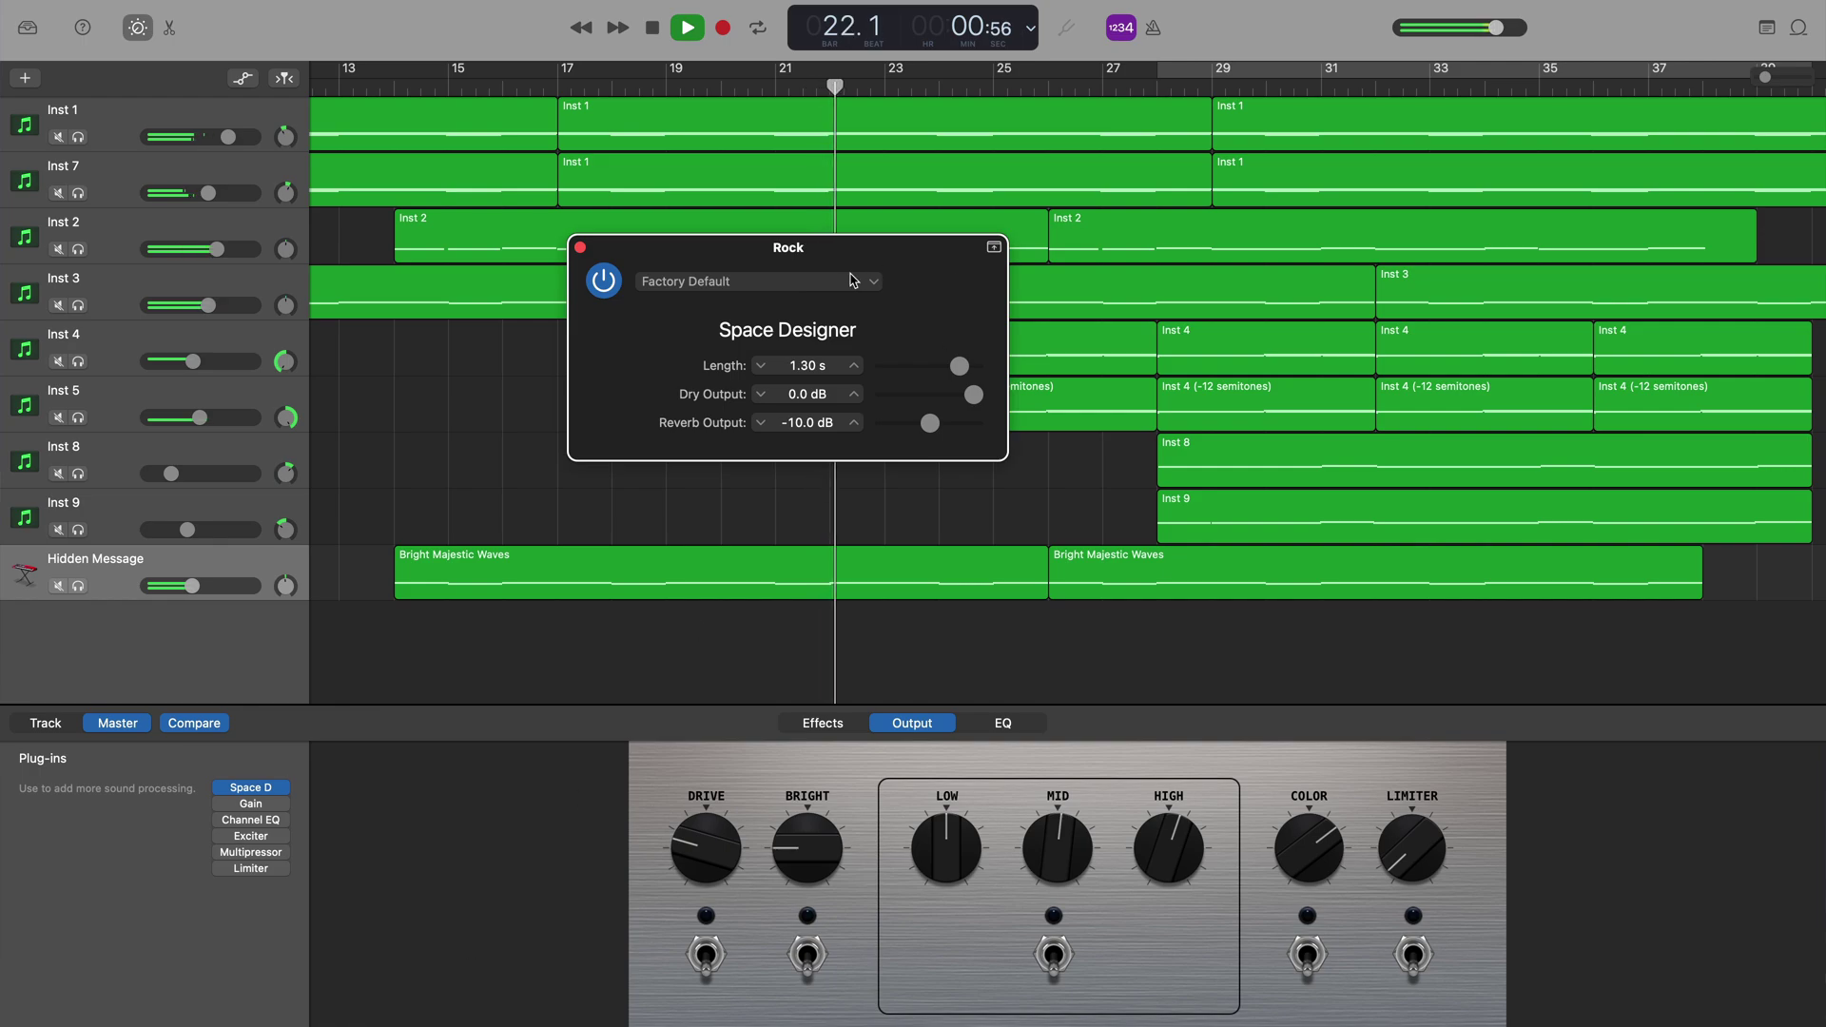
click(833, 284)
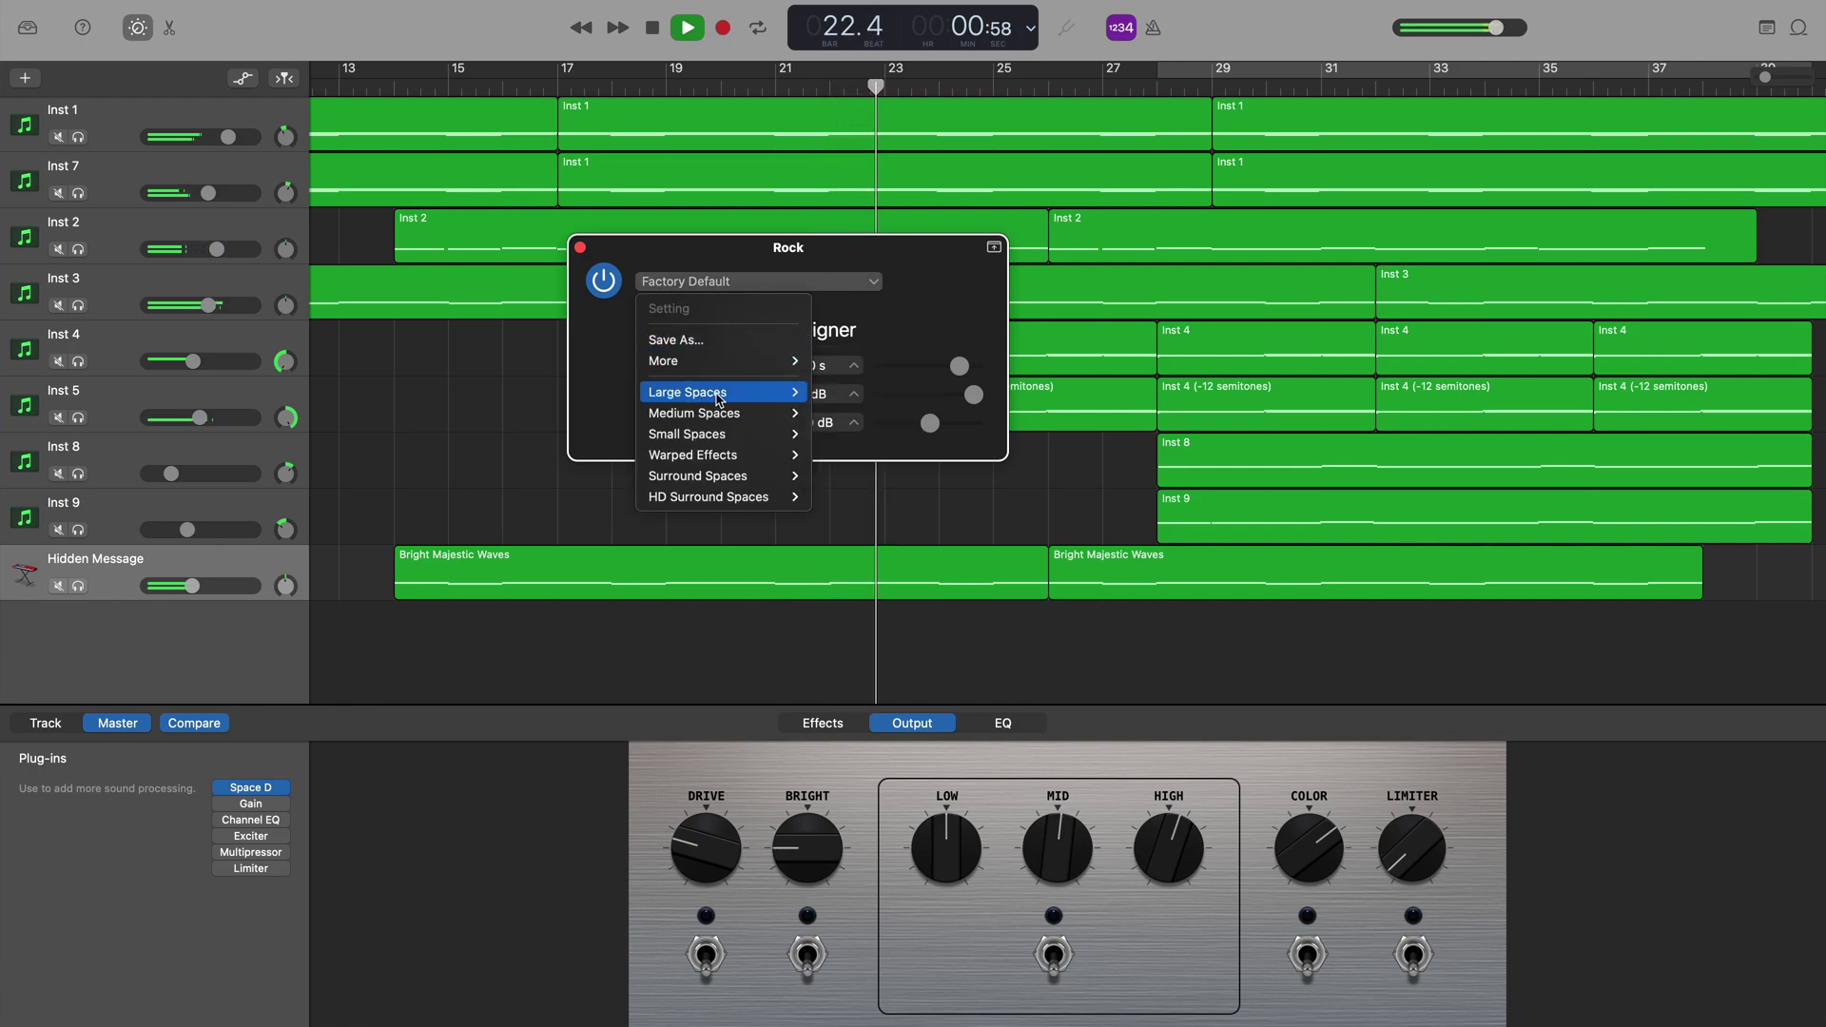
mouse_move(808, 399)
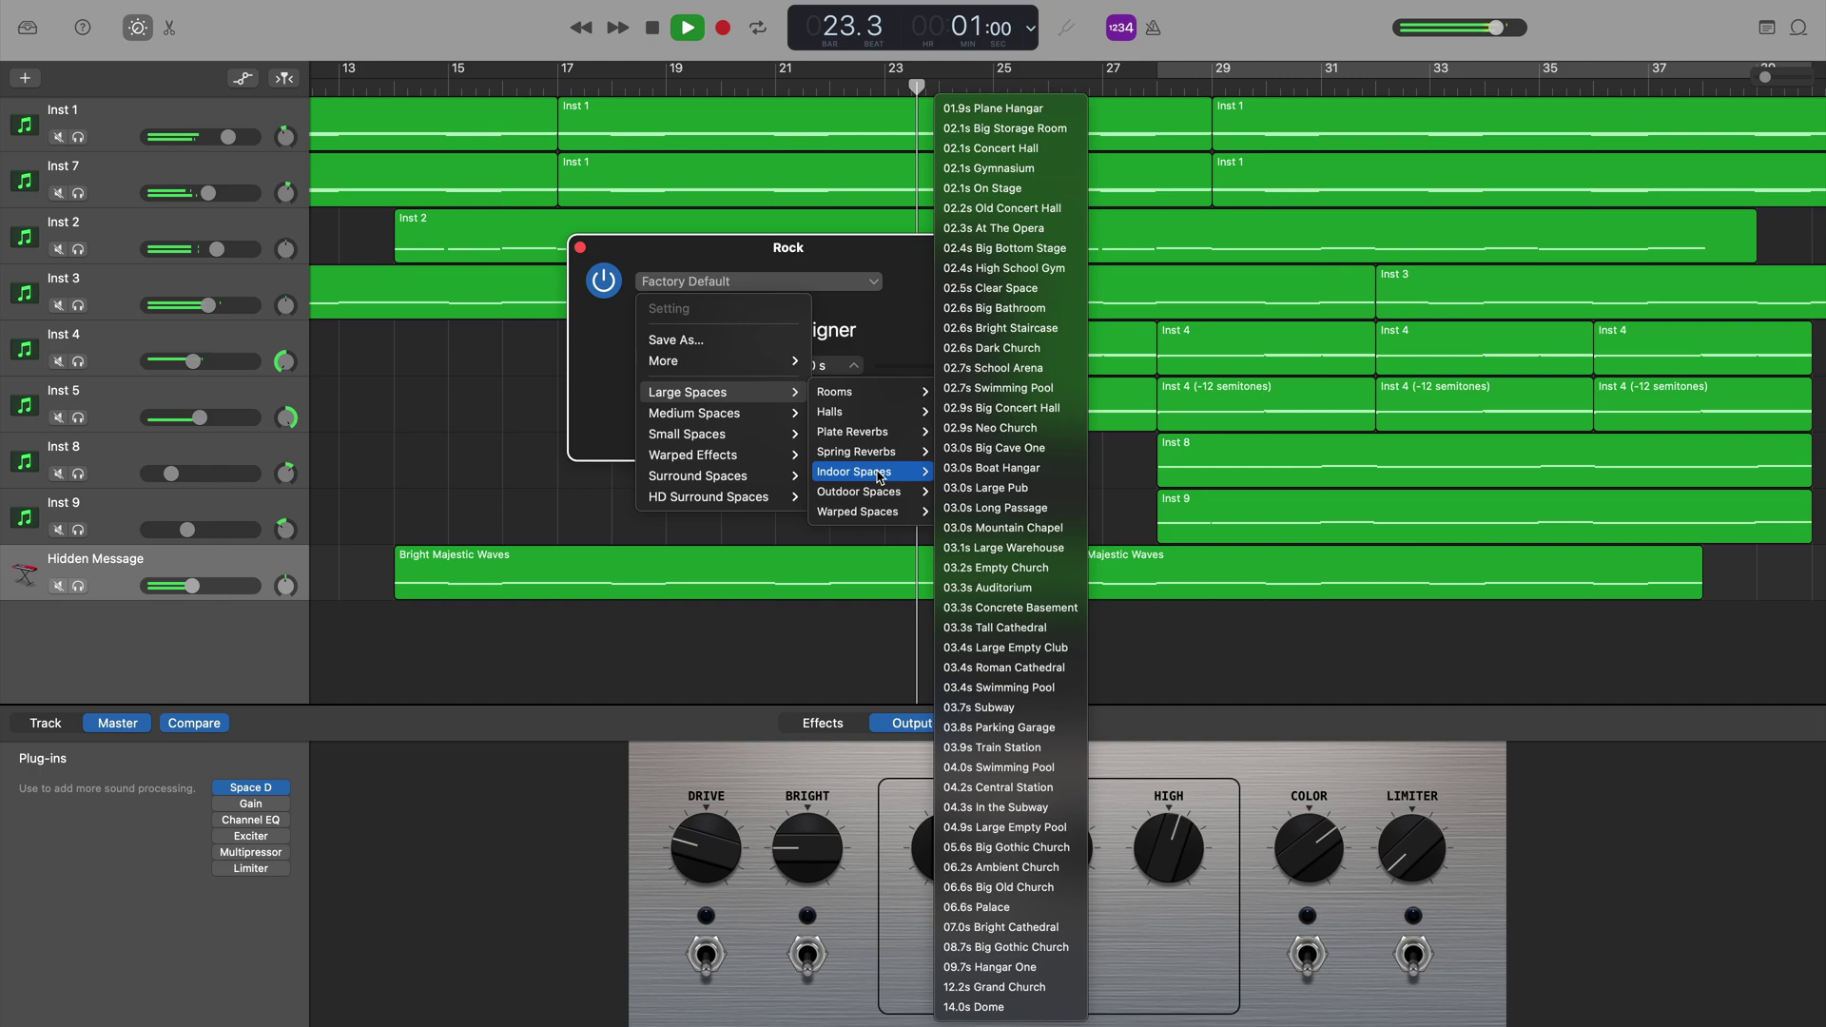
mouse_move(903, 491)
click(989, 493)
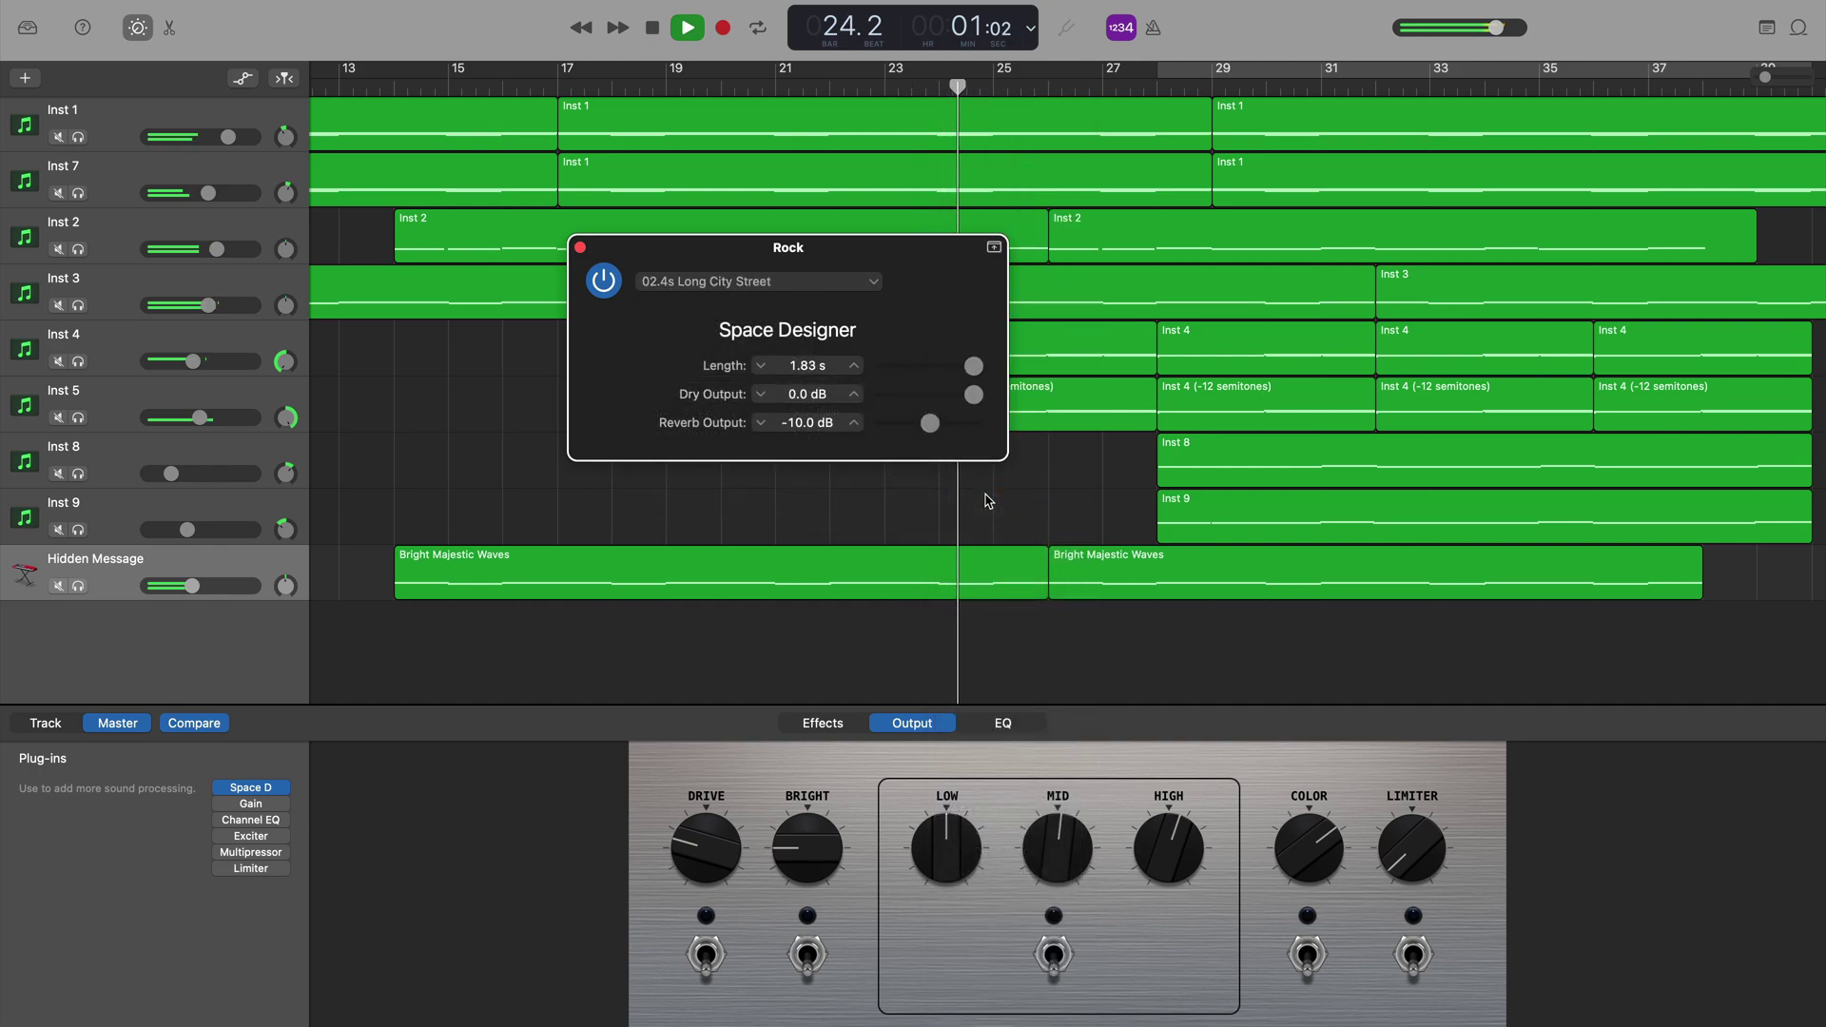
Switch the reverb to the 0.4s Wide & Small preset, then browse the presets again.
click(873, 285)
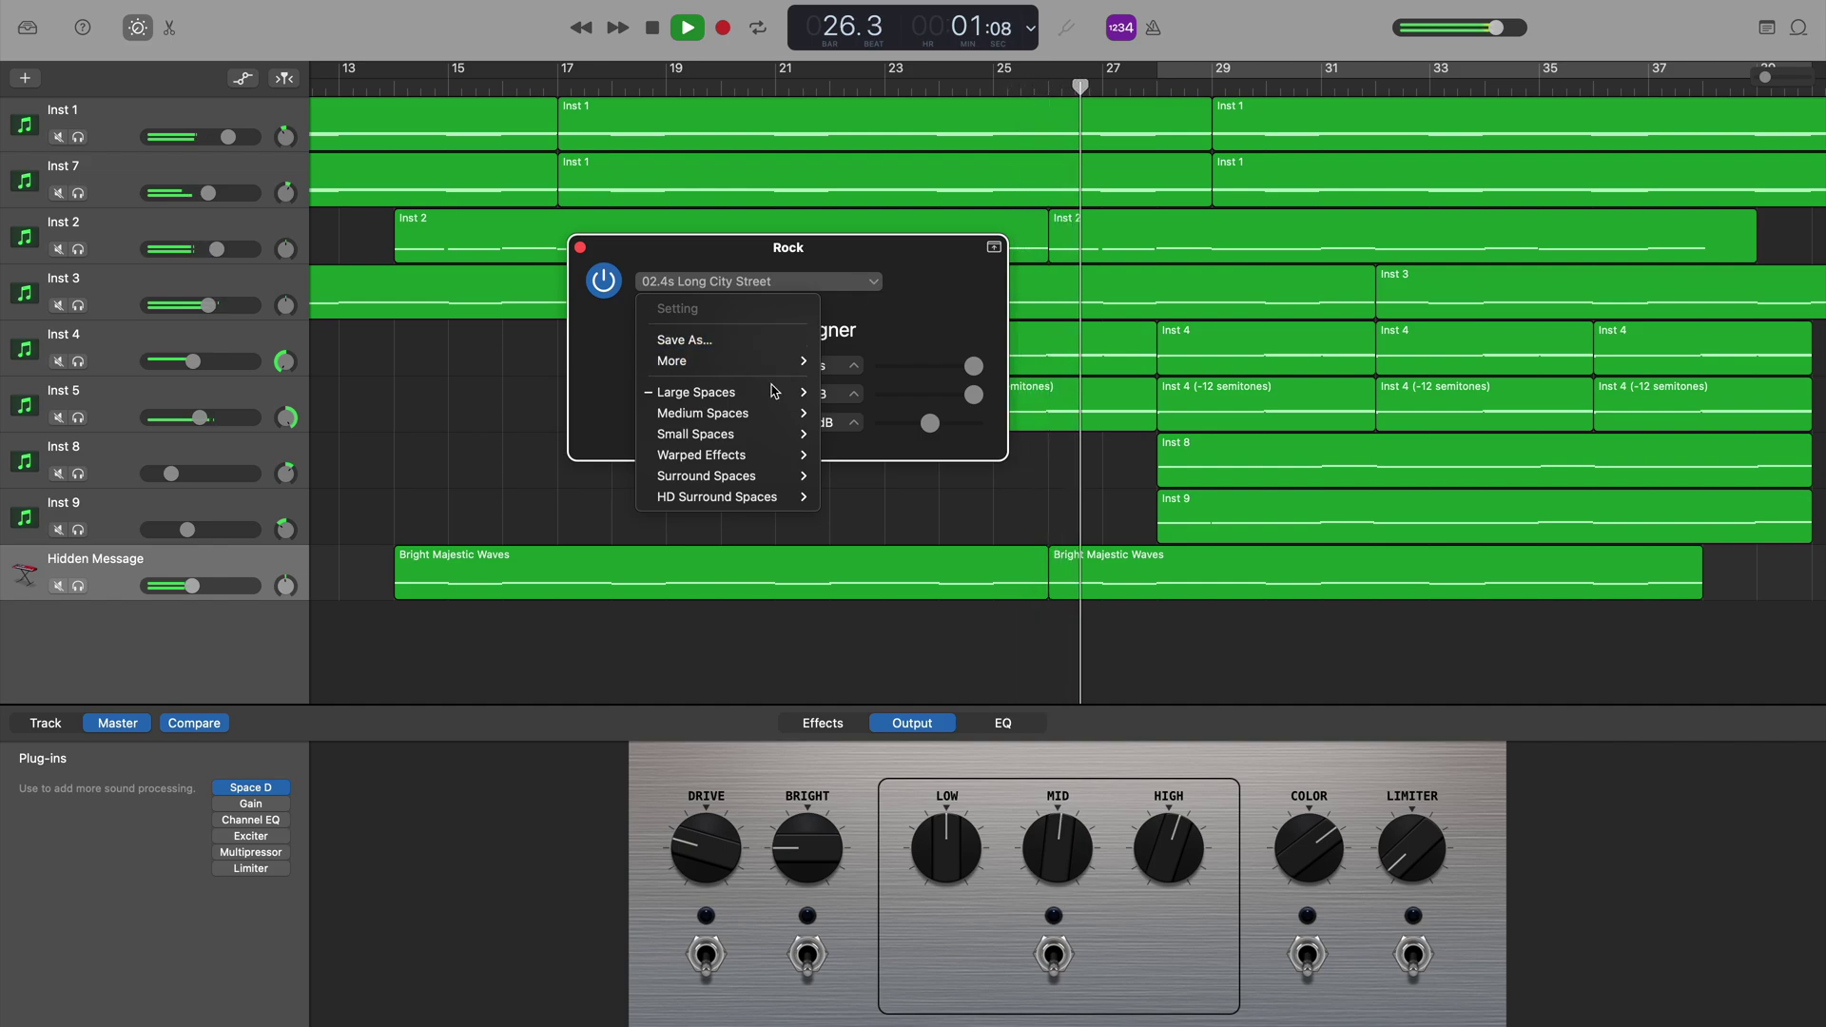
mouse_move(742, 434)
mouse_move(883, 441)
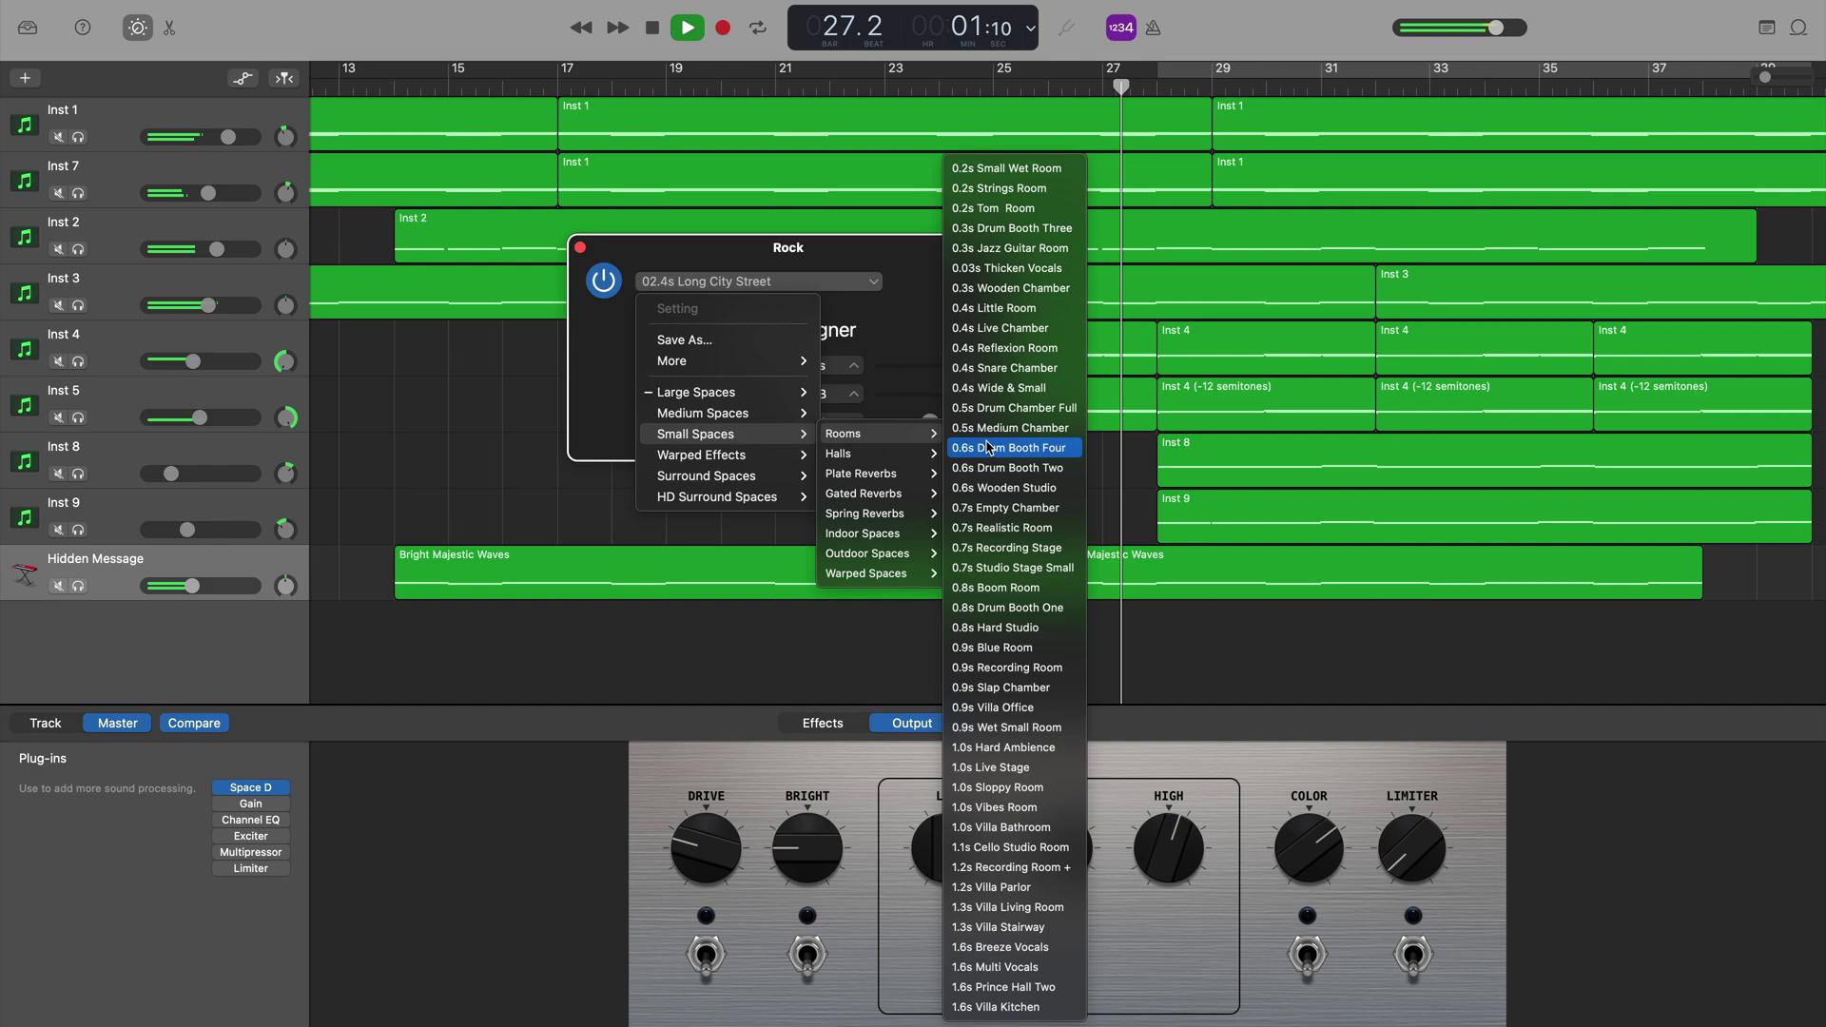
click(1006, 388)
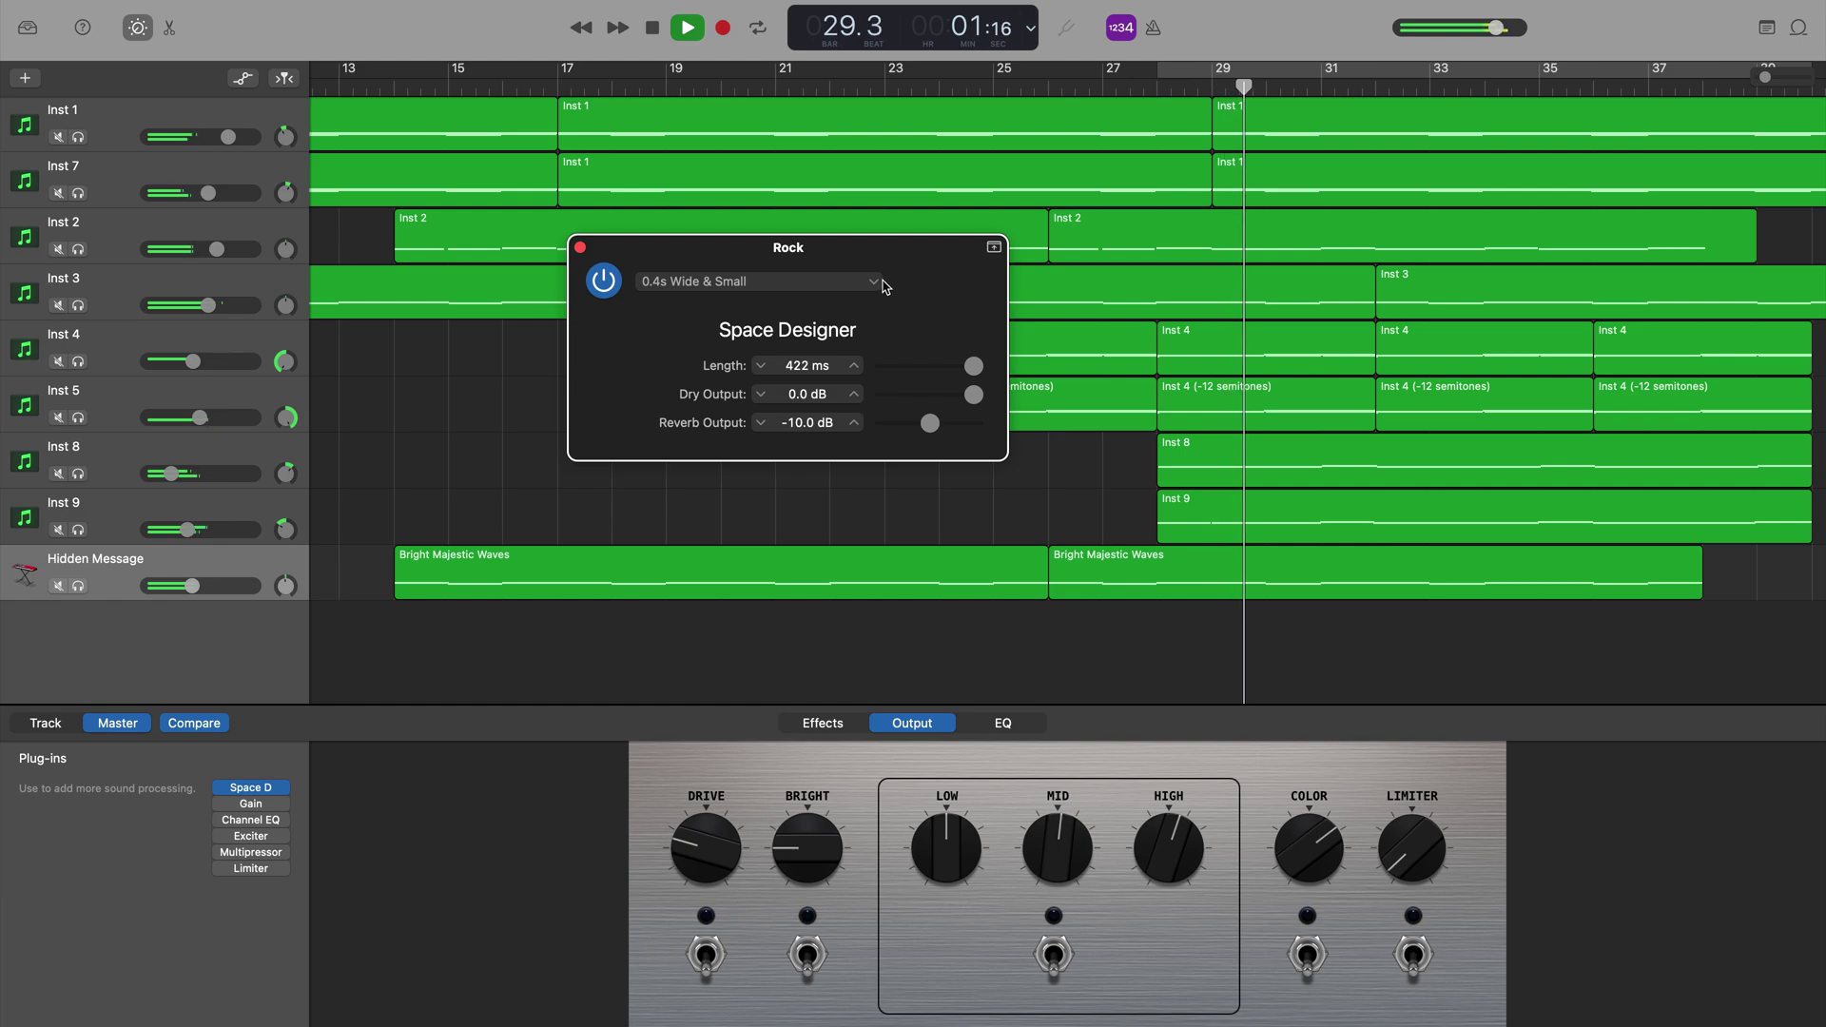
click(884, 285)
mouse_move(735, 402)
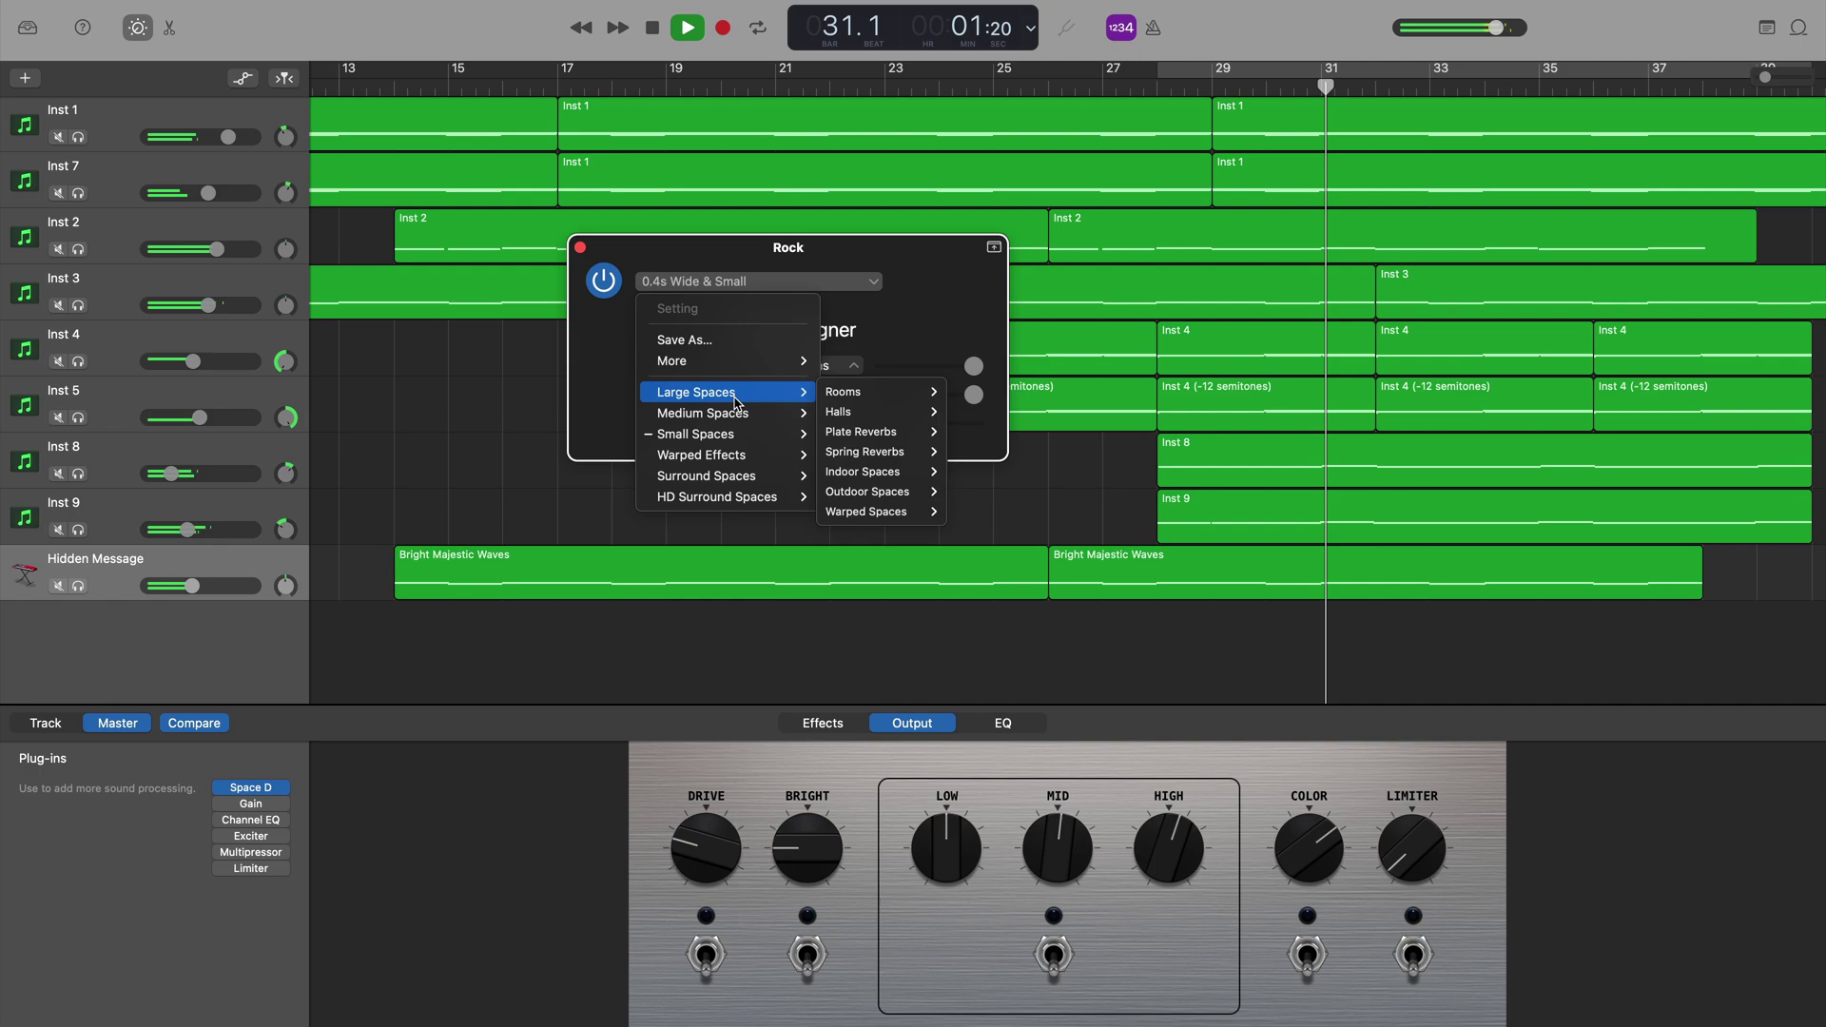
mouse_move(882, 480)
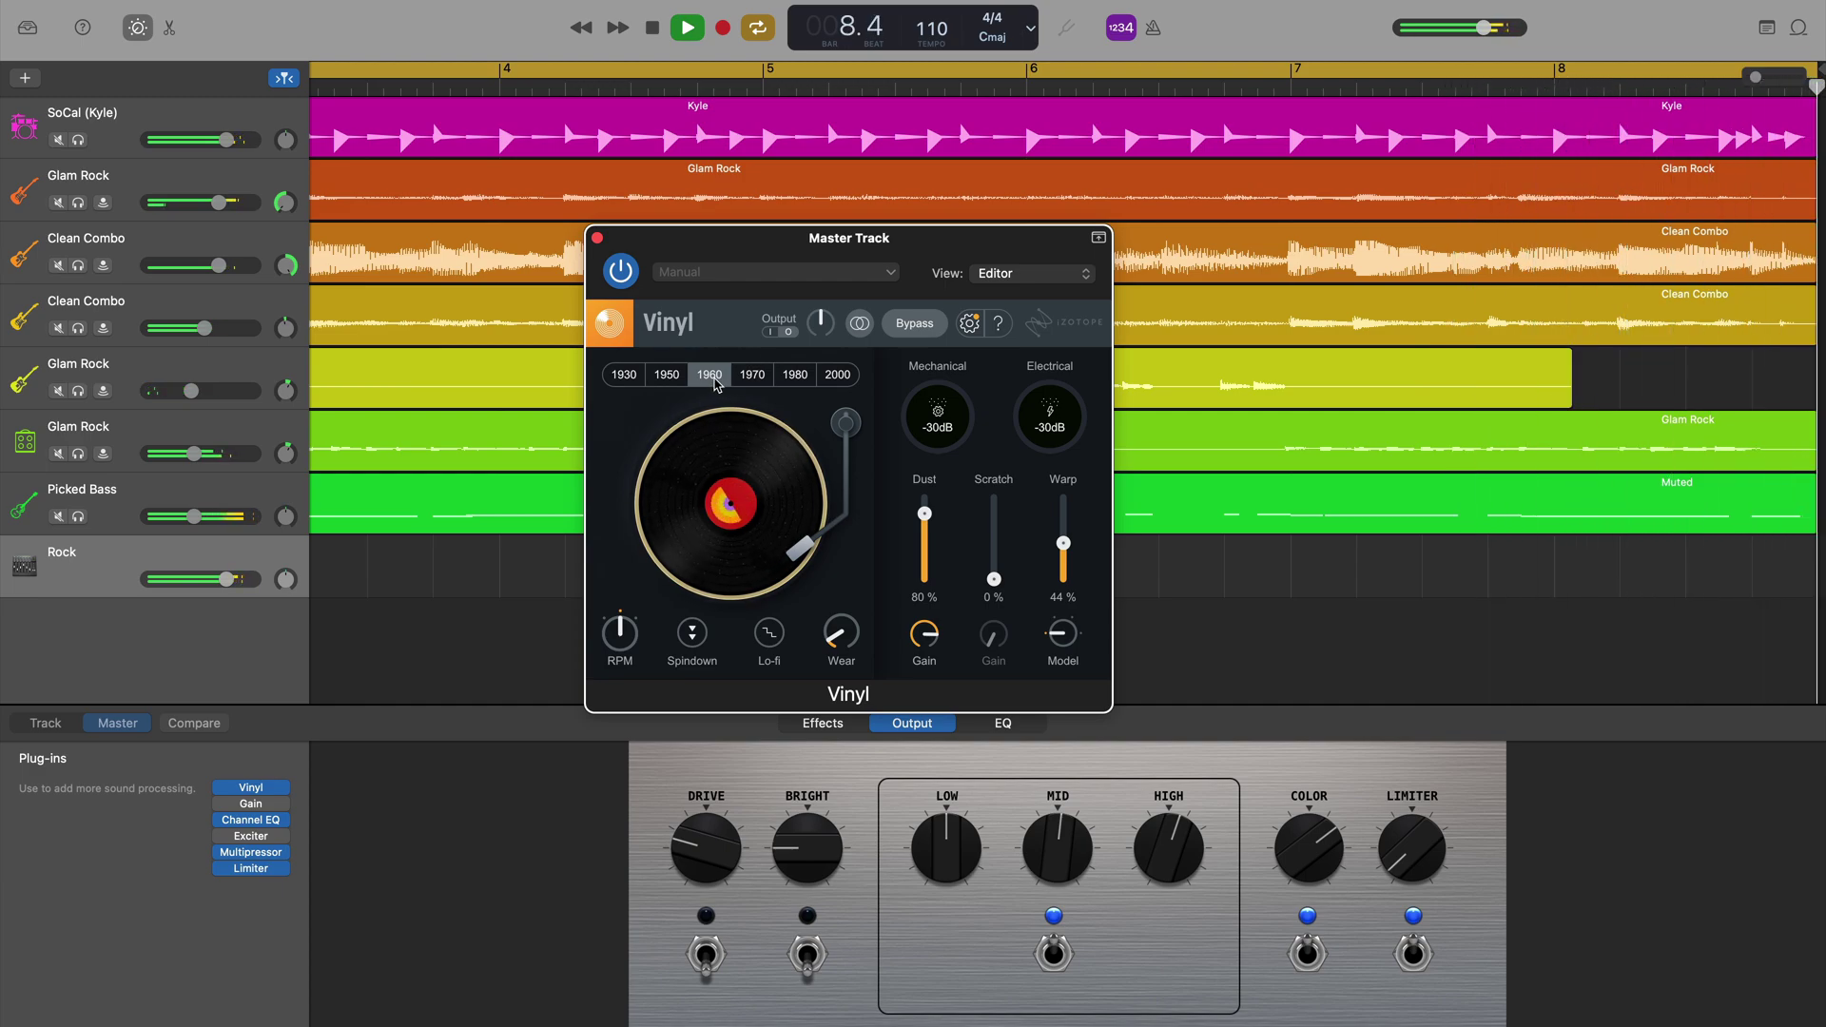
Set the Vinyl plug-in to the 1980 era and turn on Spindown.
click(752, 375)
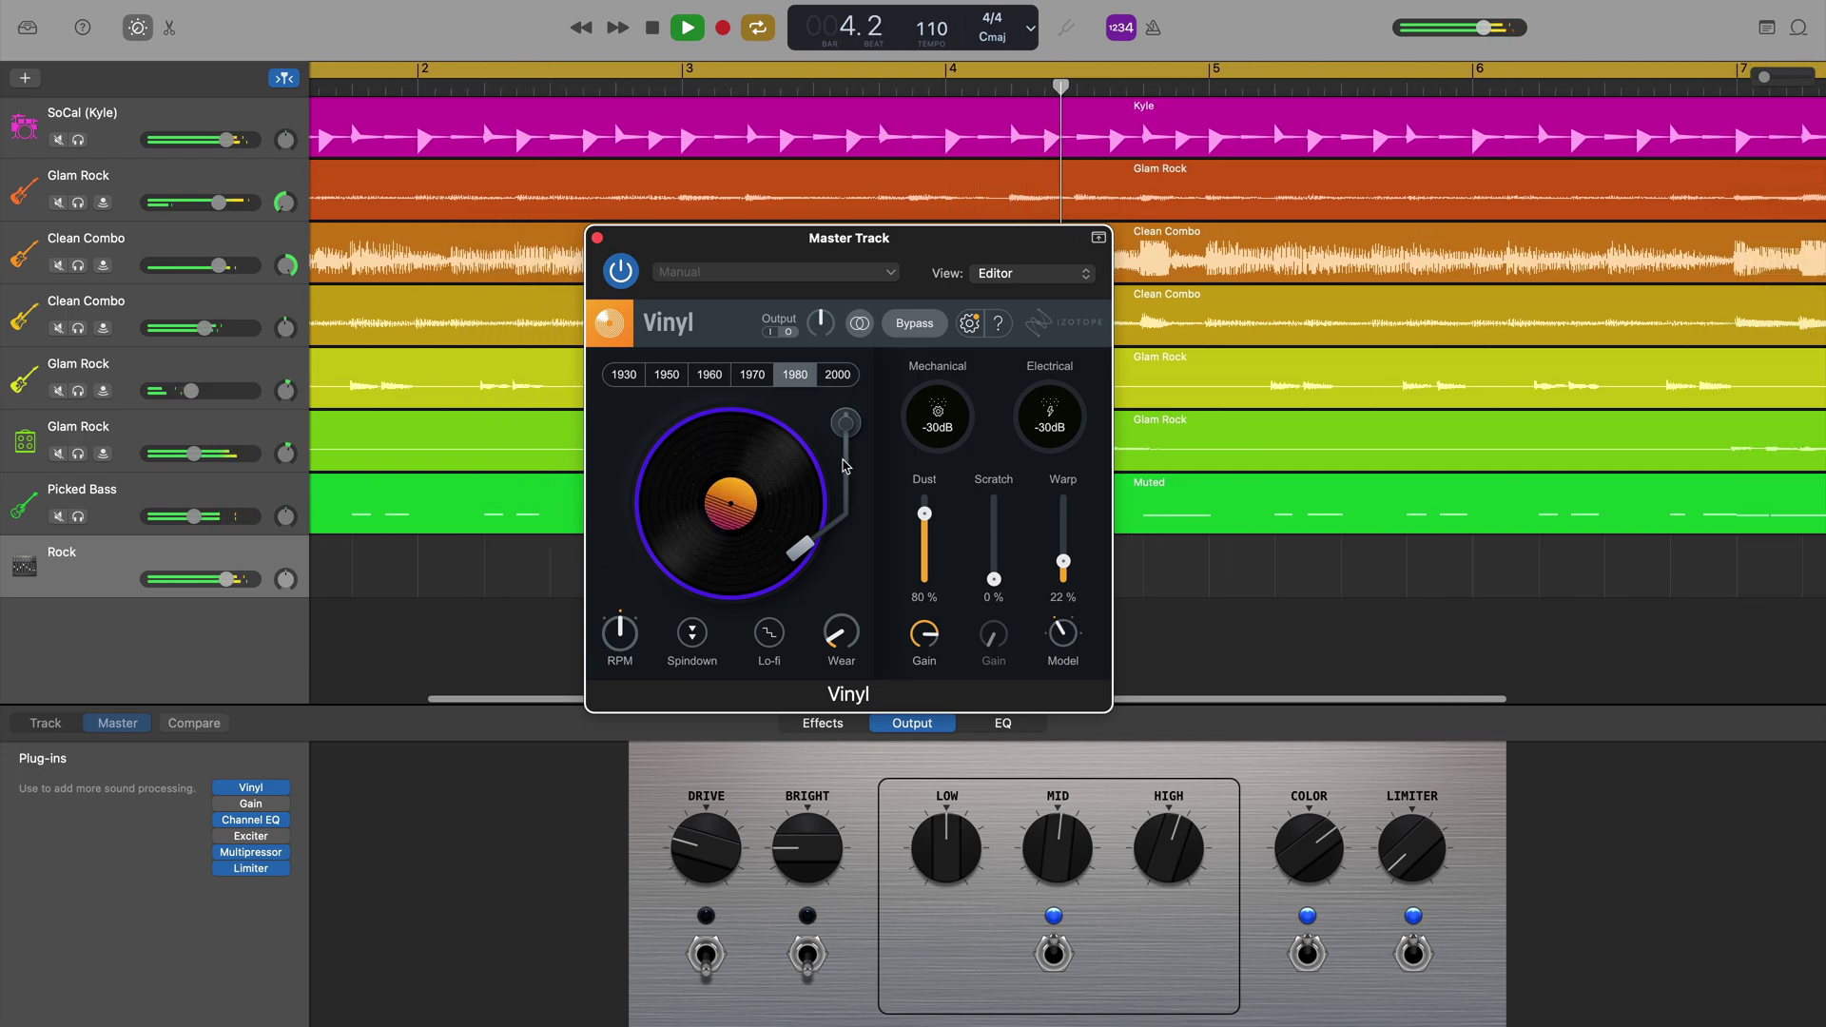
click(692, 634)
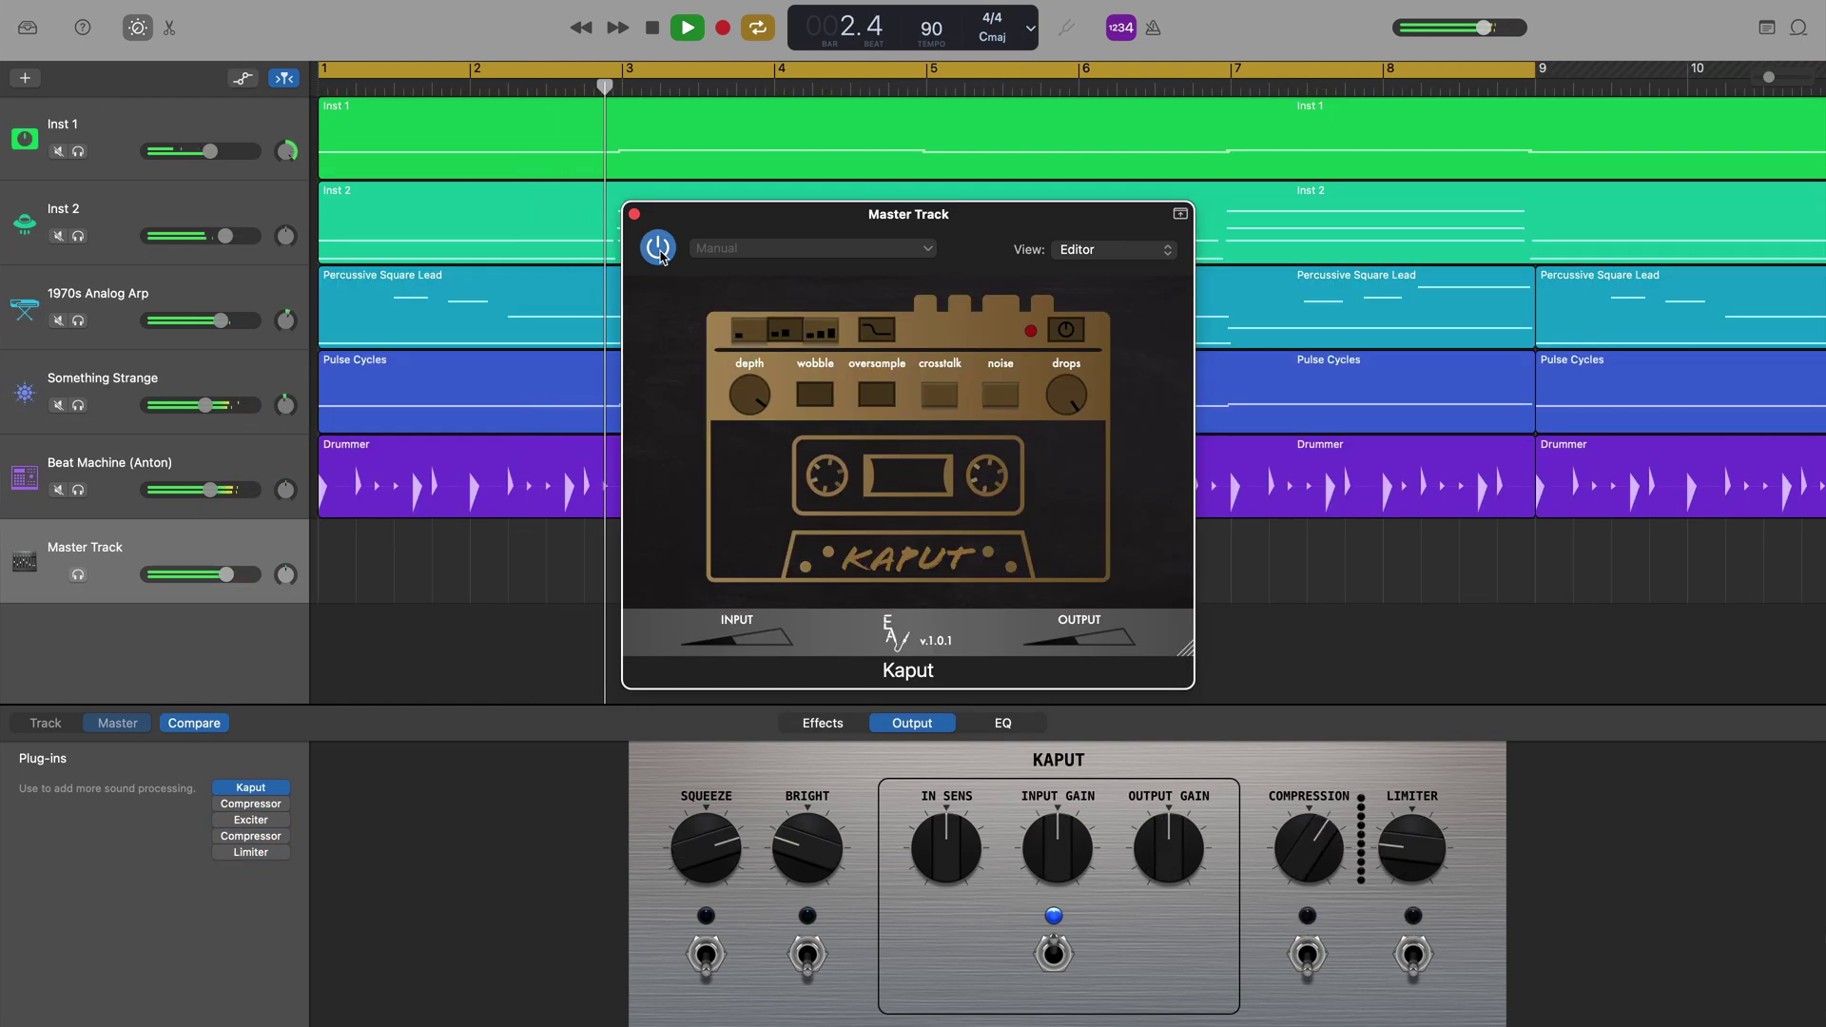
Bypass and re-enable Kaput to compare, then raise its Output Gain.
click(661, 252)
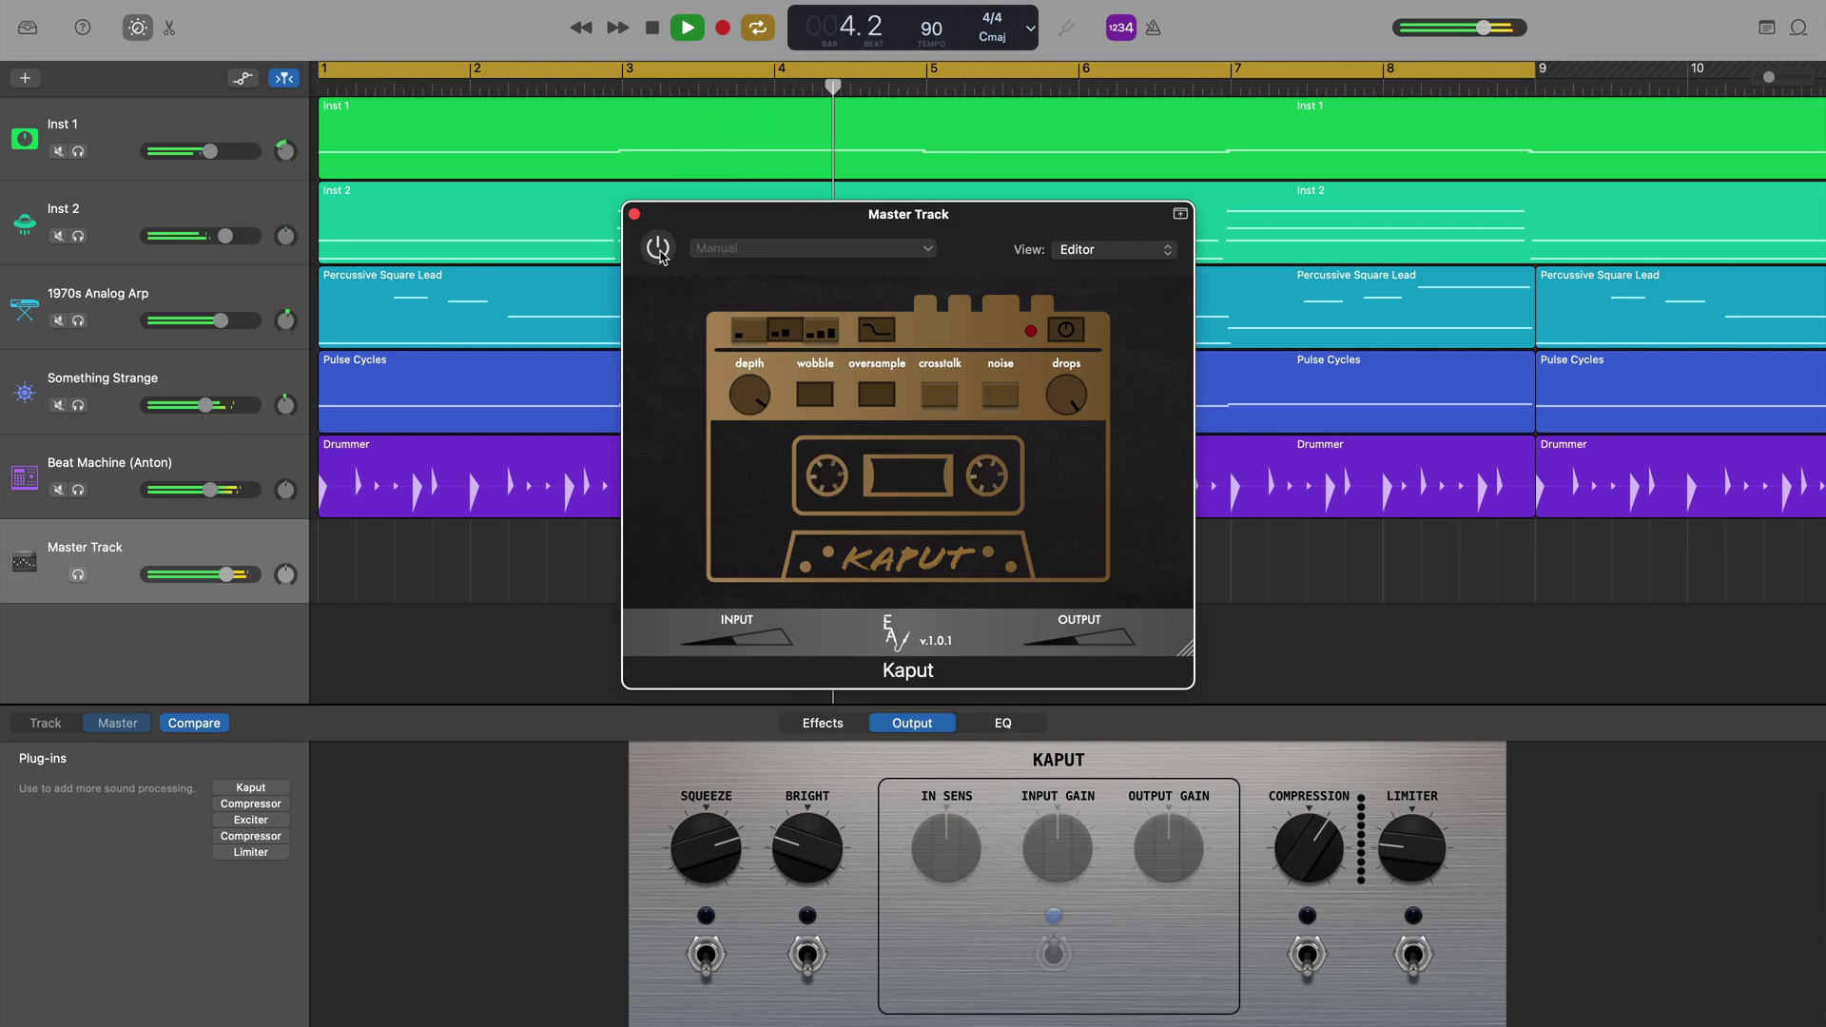
click(659, 250)
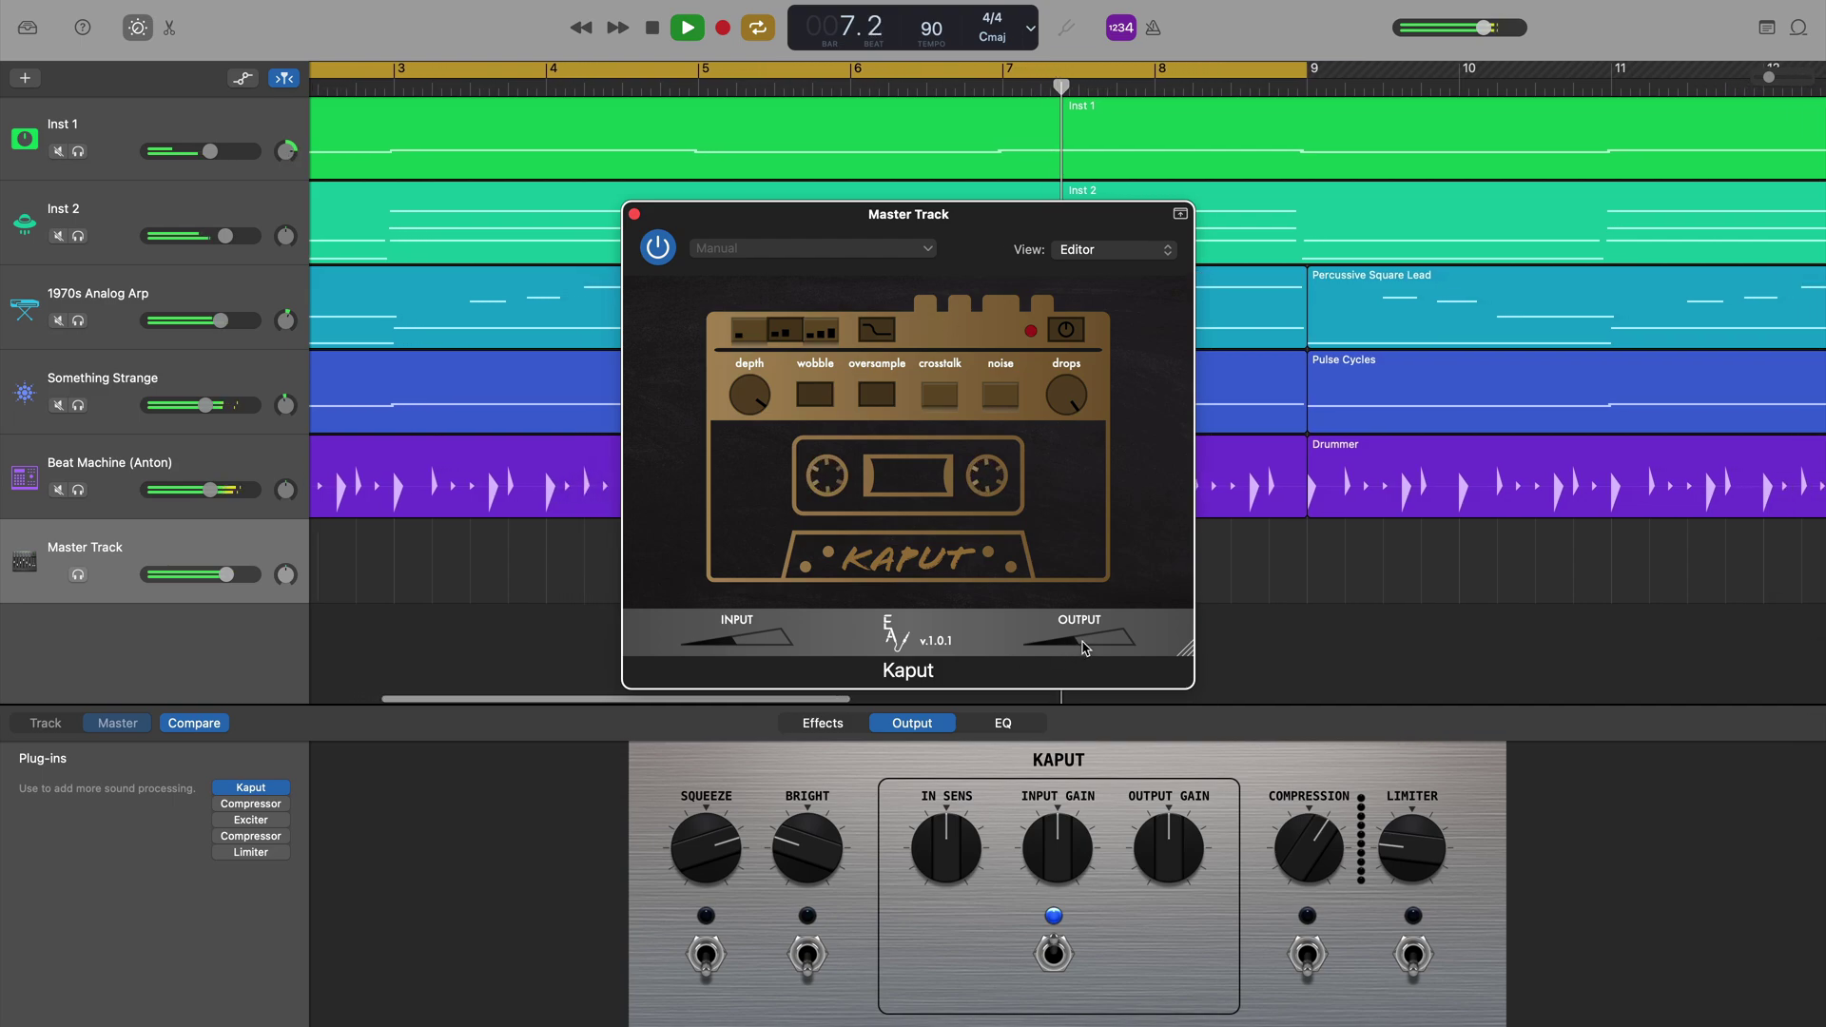
drag(1086, 649, 1108, 643)
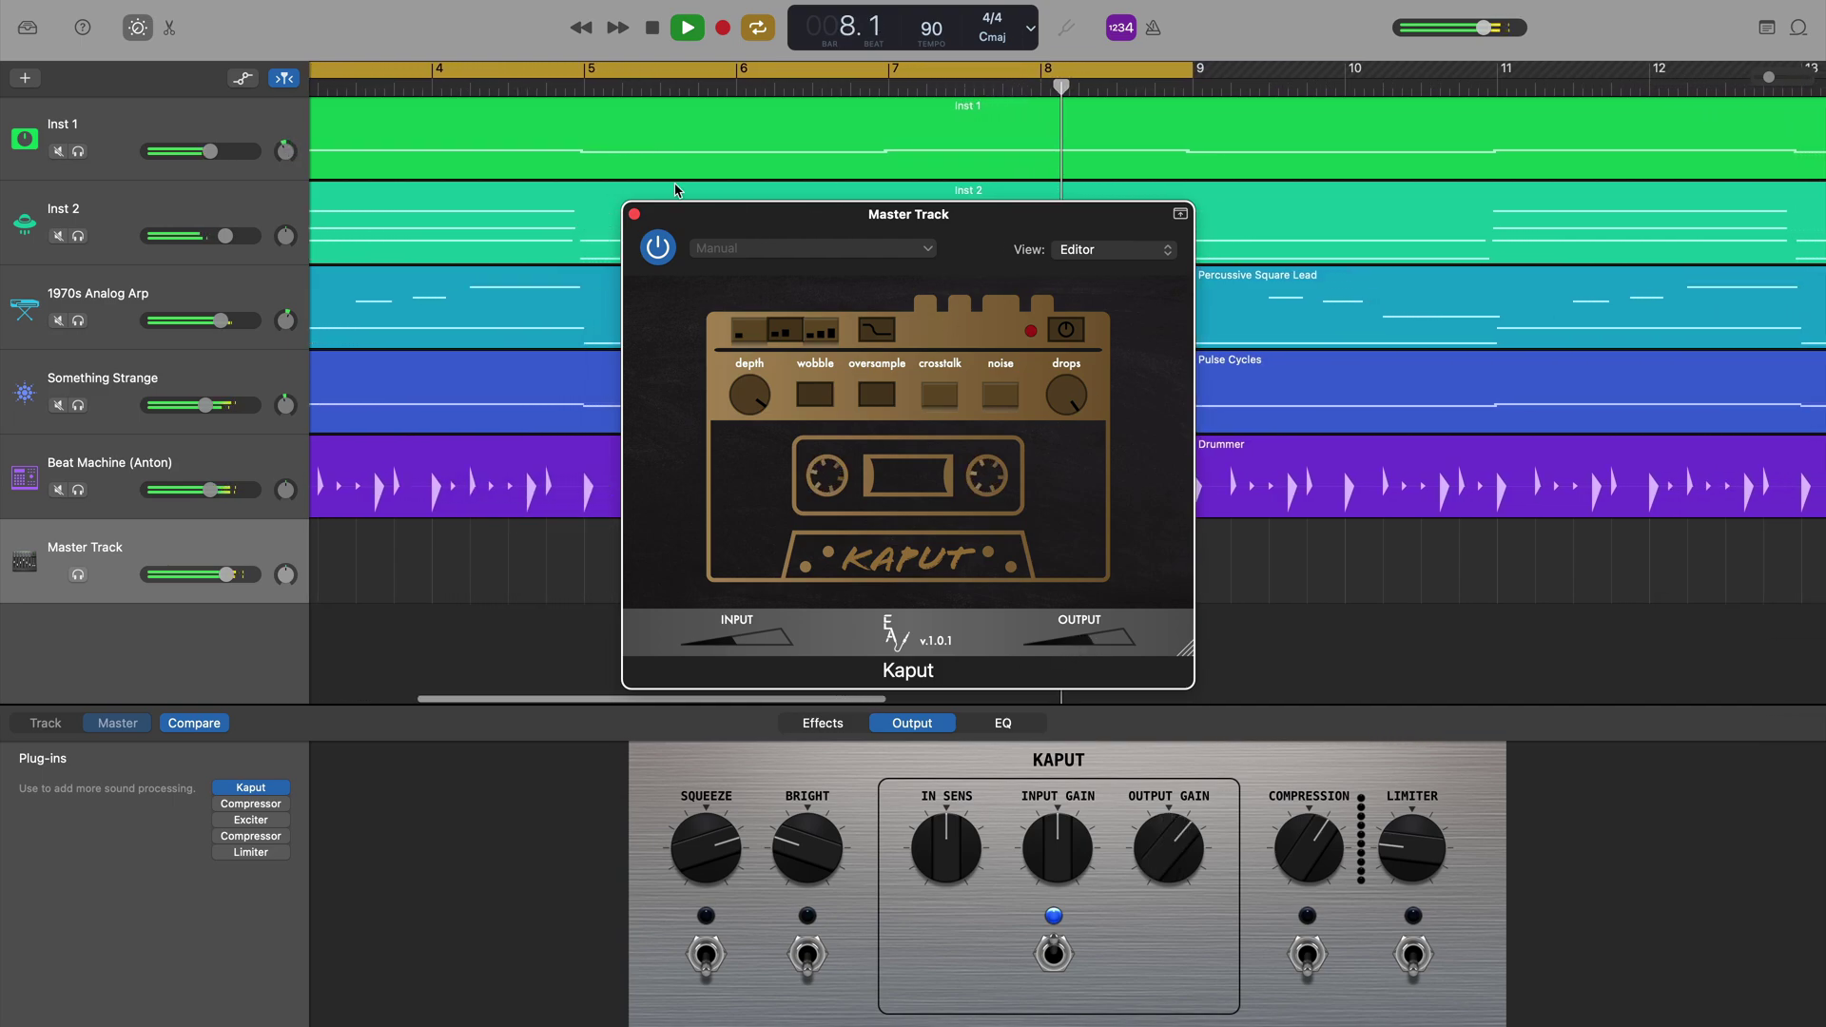
Compare Kaput on and off again, switch off crosstalk, and leave the effect enabled.
click(661, 247)
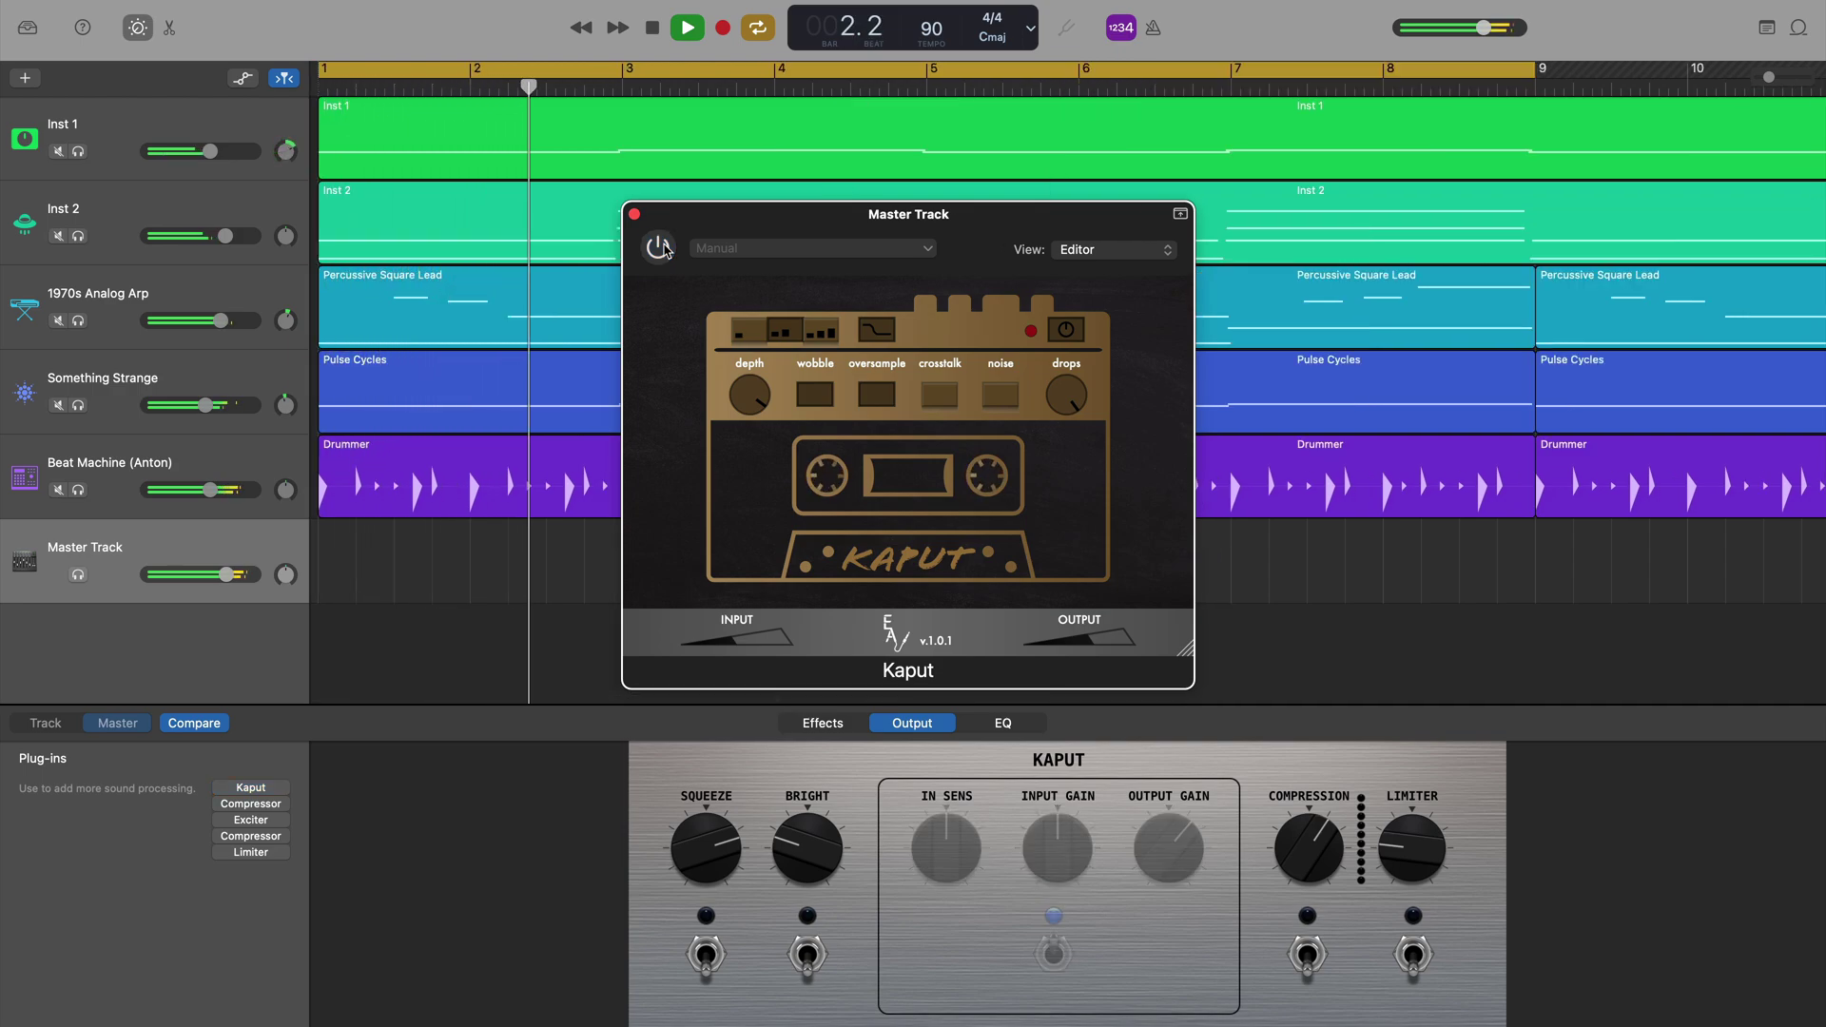
click(660, 248)
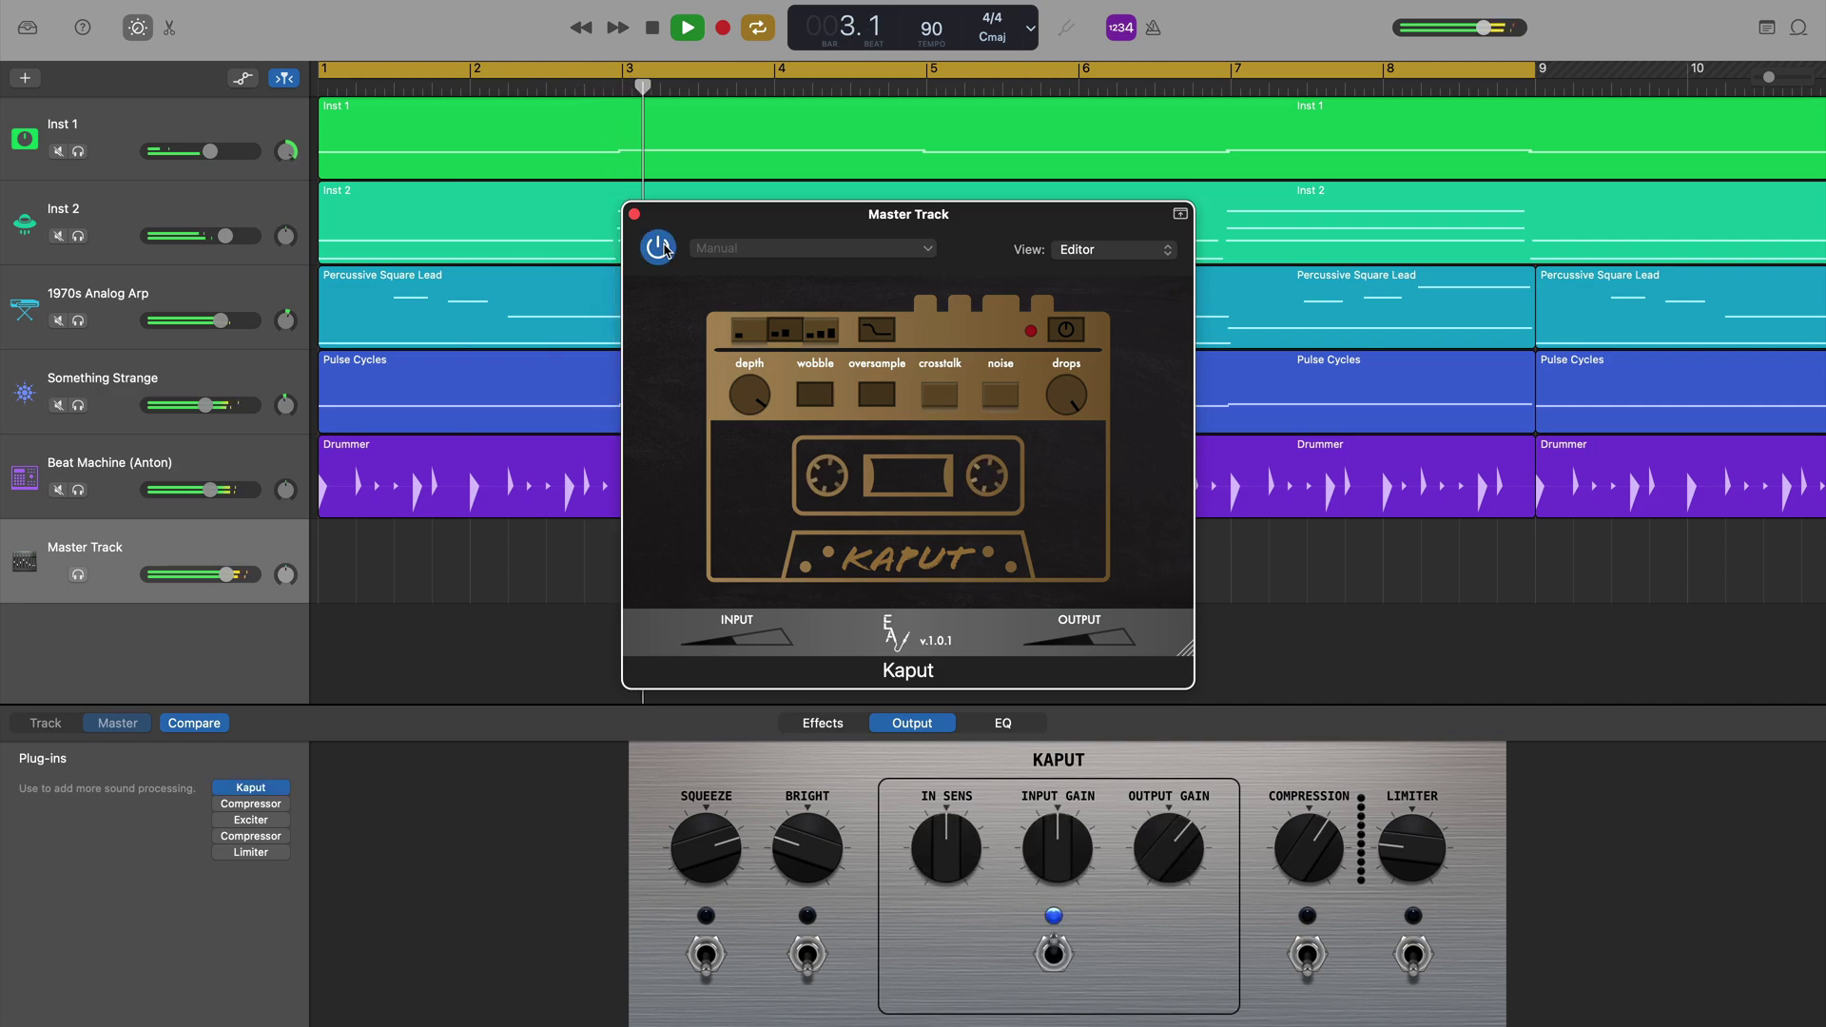
click(936, 393)
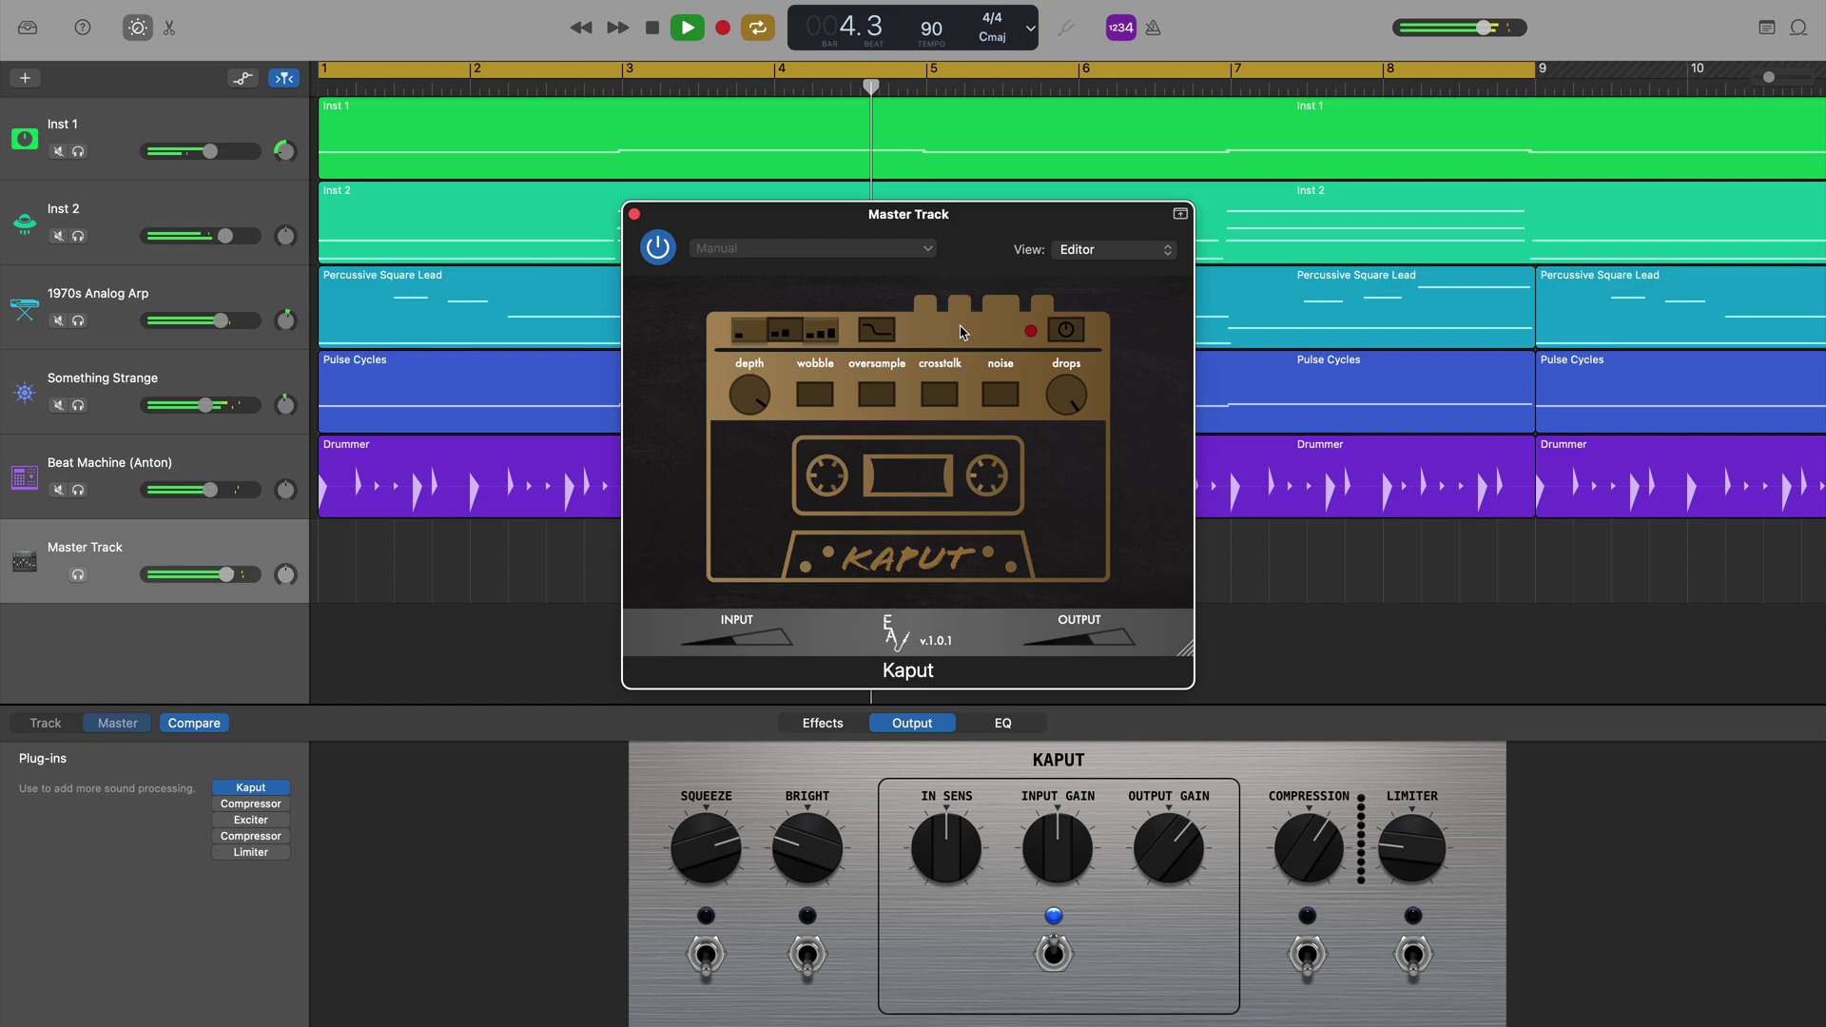
click(654, 247)
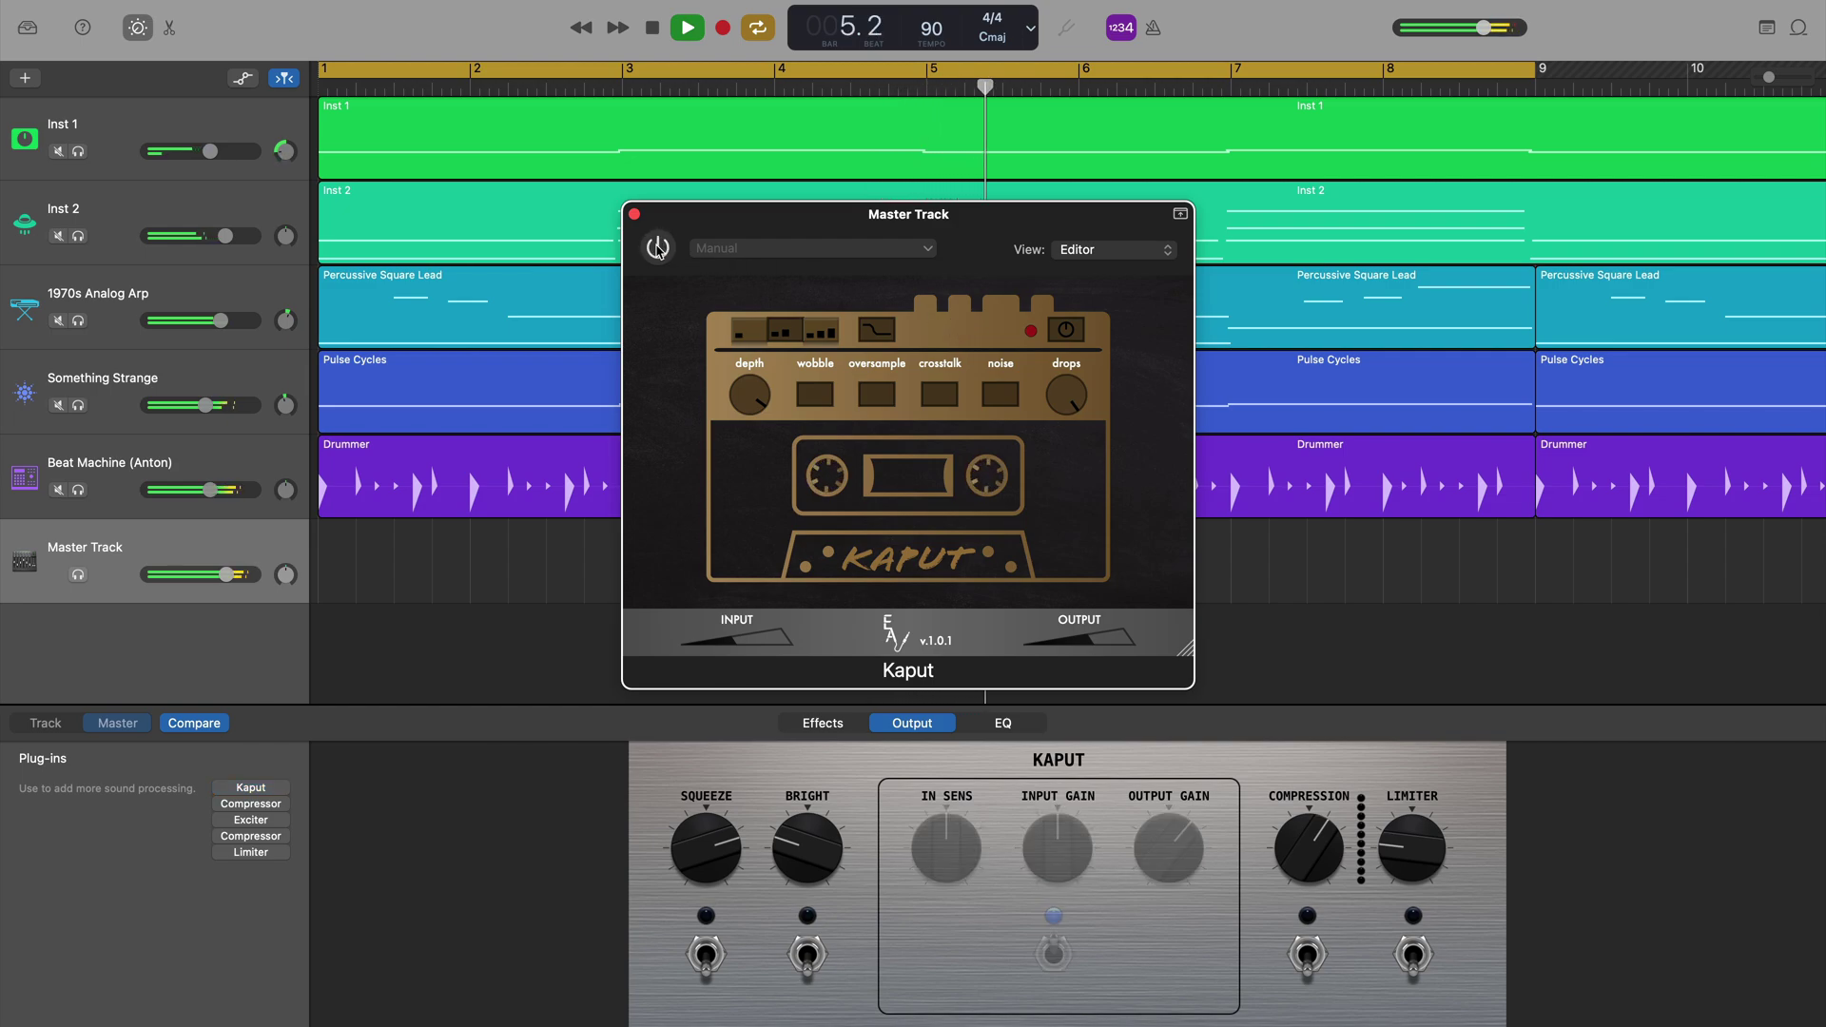
click(657, 248)
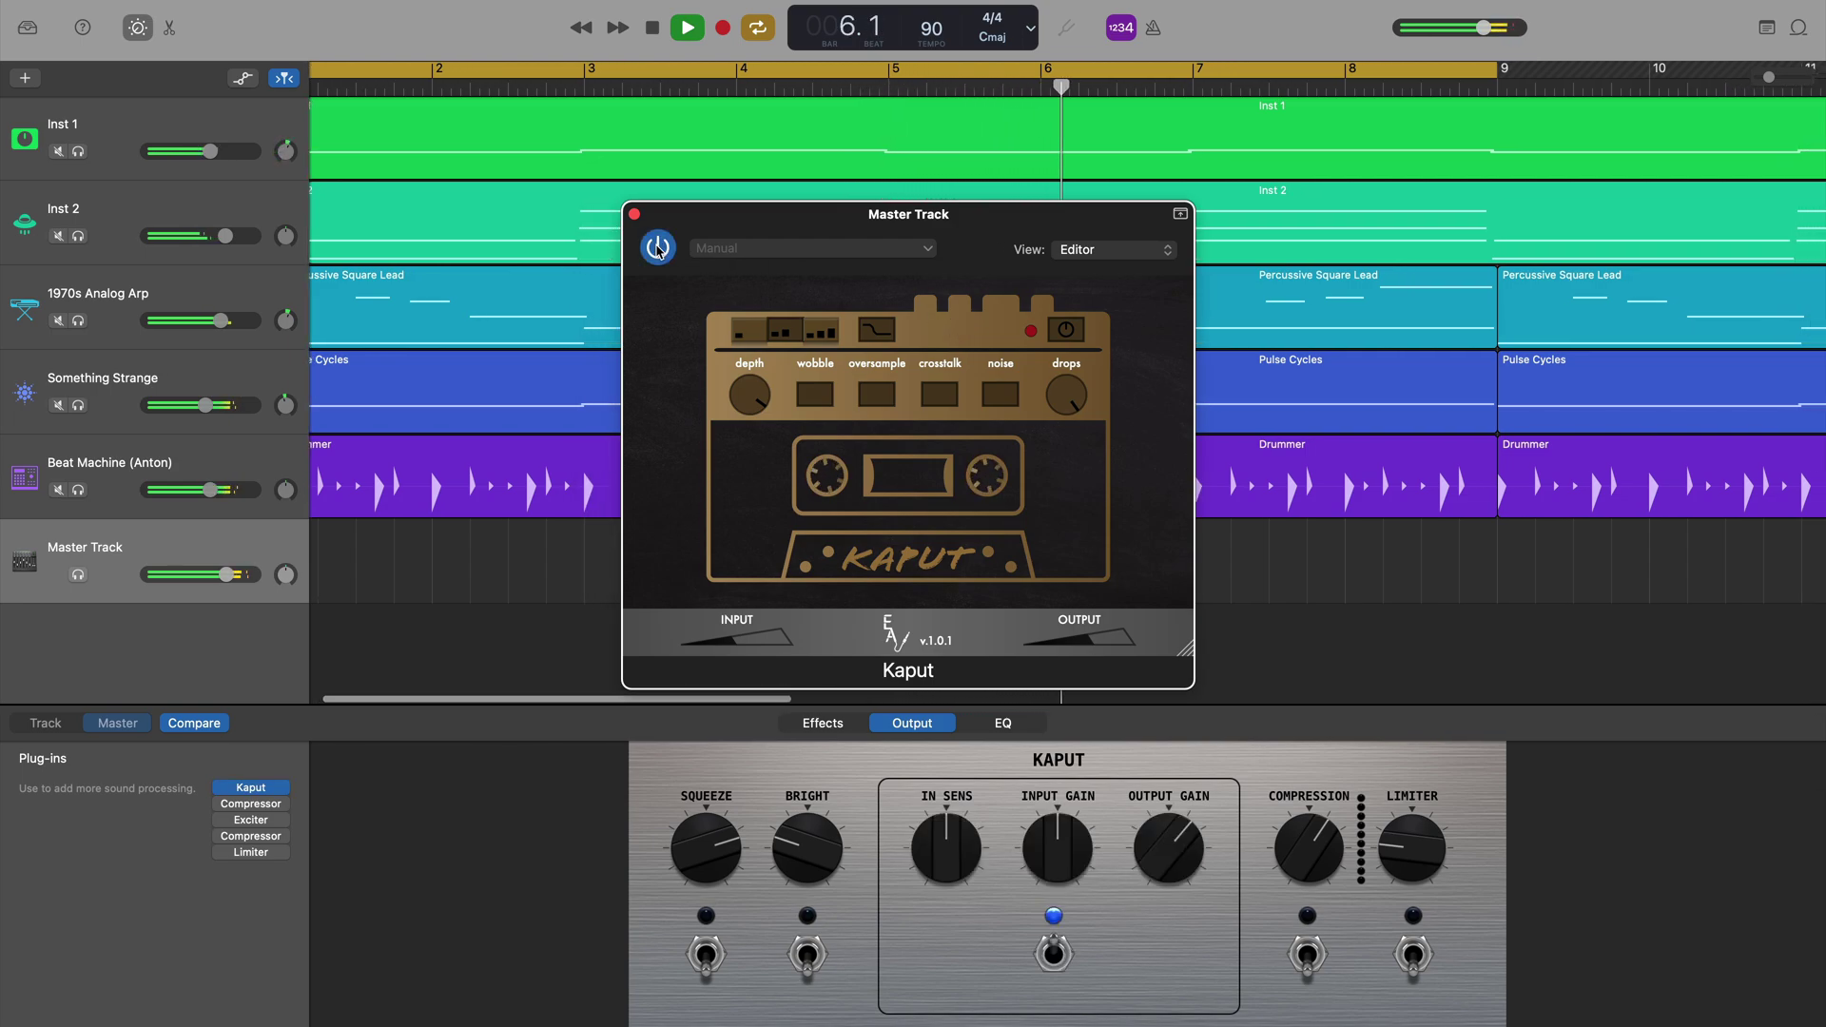